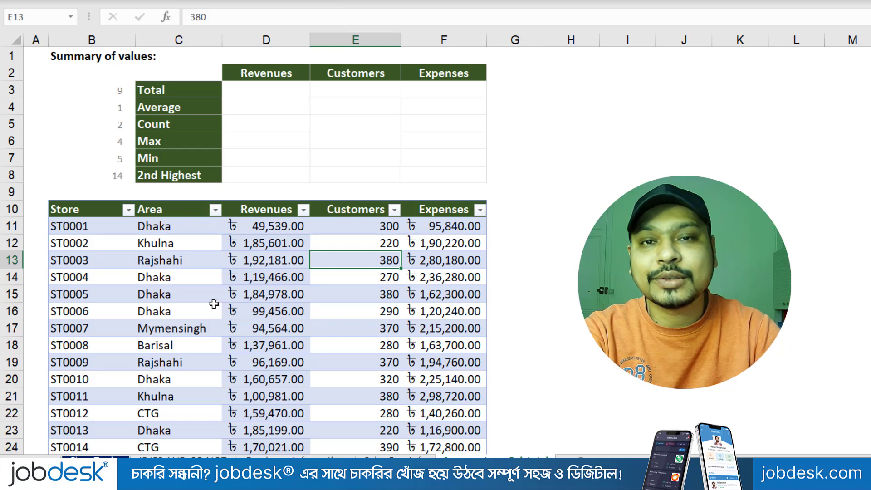
# Total the Revenues column in cell D3 with =SUM(D11:D310).
pyautogui.click(281, 88)
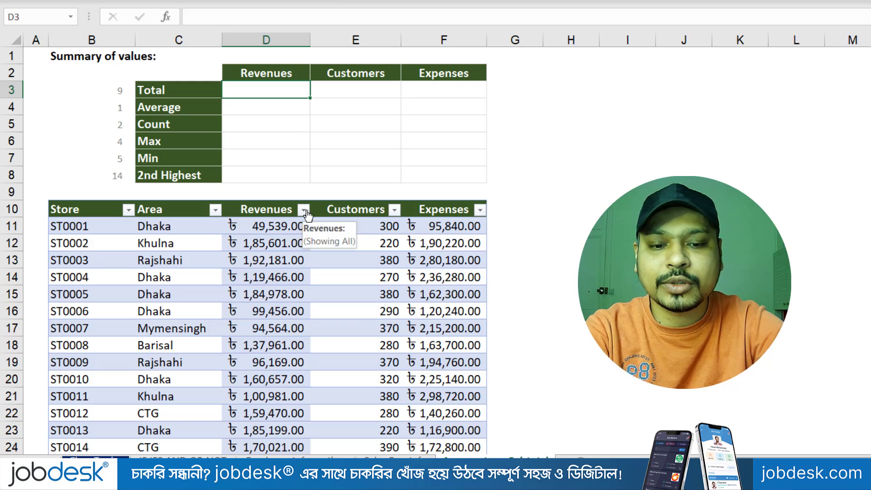
pyautogui.write('=sum')
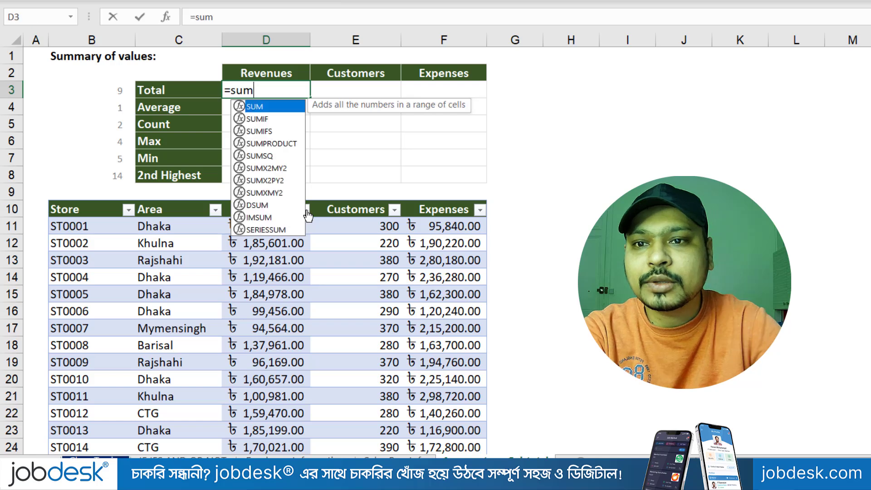
pyautogui.press('Tab')
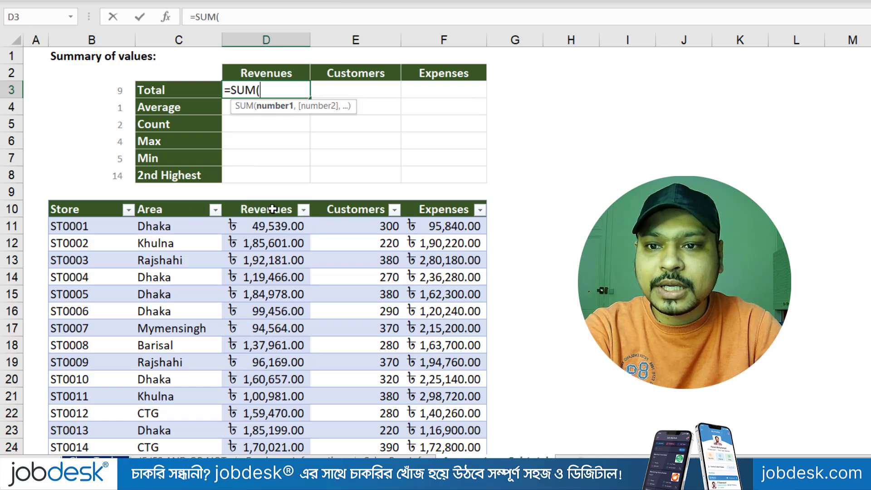
pyautogui.click(276, 228)
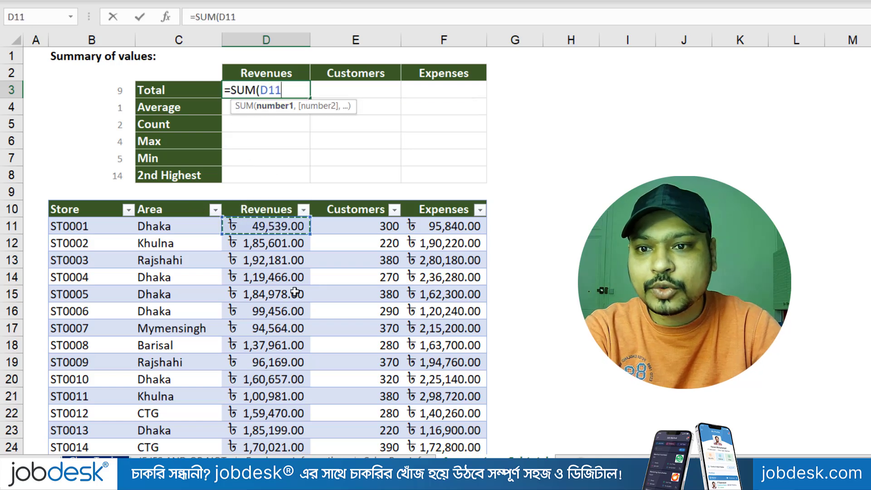
pyautogui.hotkey('ctrl', 'shift', 'Down')
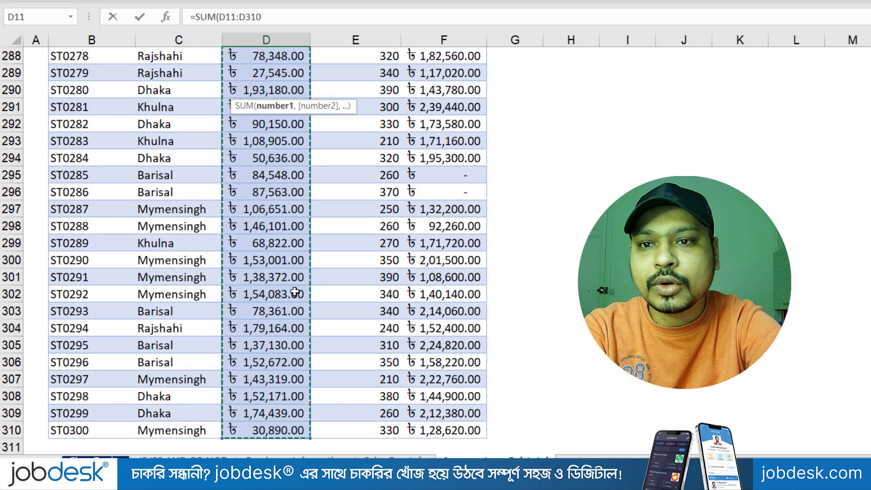
pyautogui.hotkey('ctrl', 'BackSpace')
pyautogui.press('Return')
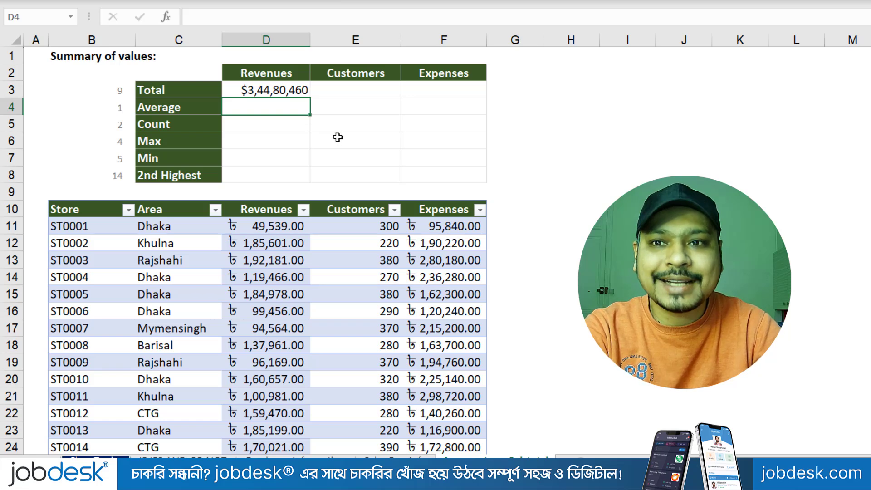
# Replace the Revenues total in D3 with the start of an AGGREGATE formula using function 9 - SUM.
pyautogui.click(286, 91)
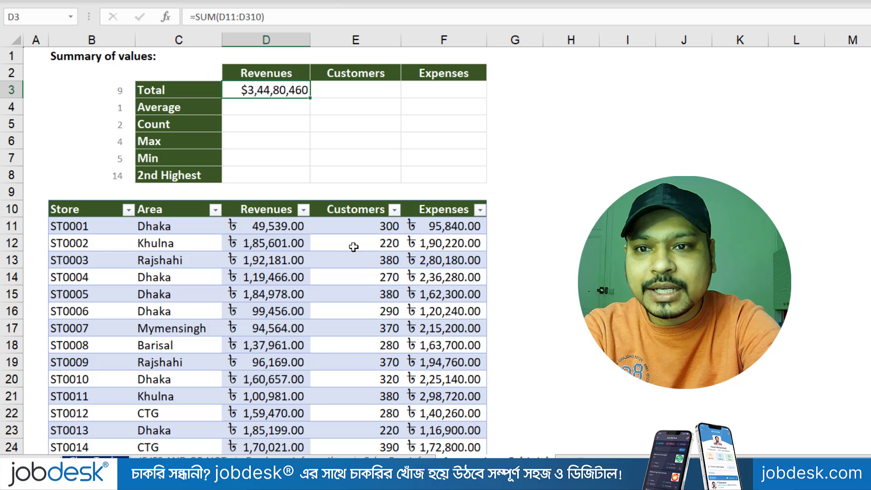
pyautogui.write('=ag')
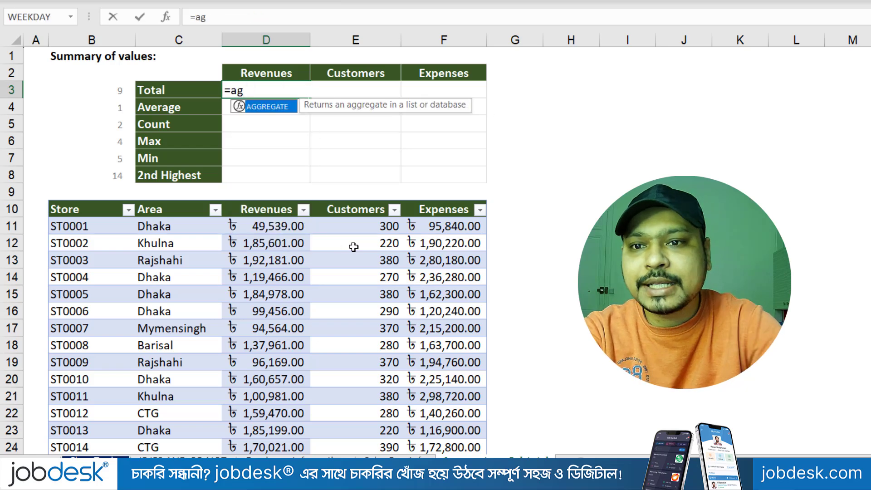
pyautogui.press('Tab')
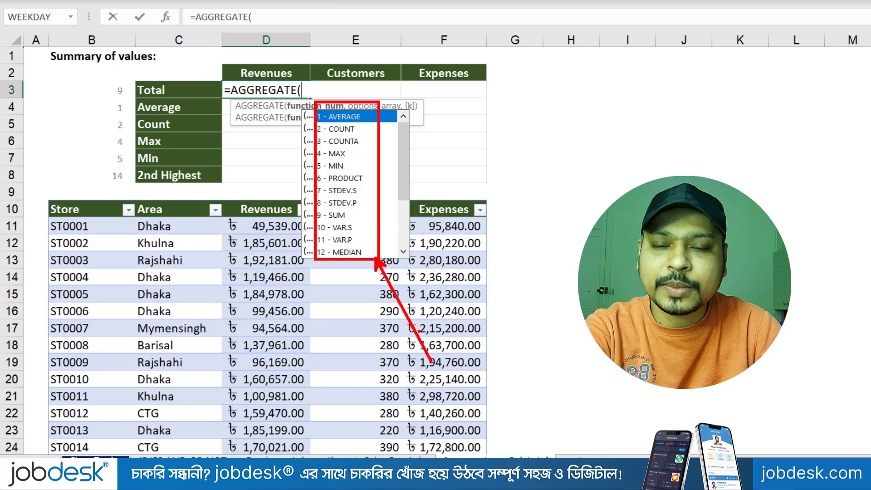
pyautogui.scroll(-2, 403, 160)
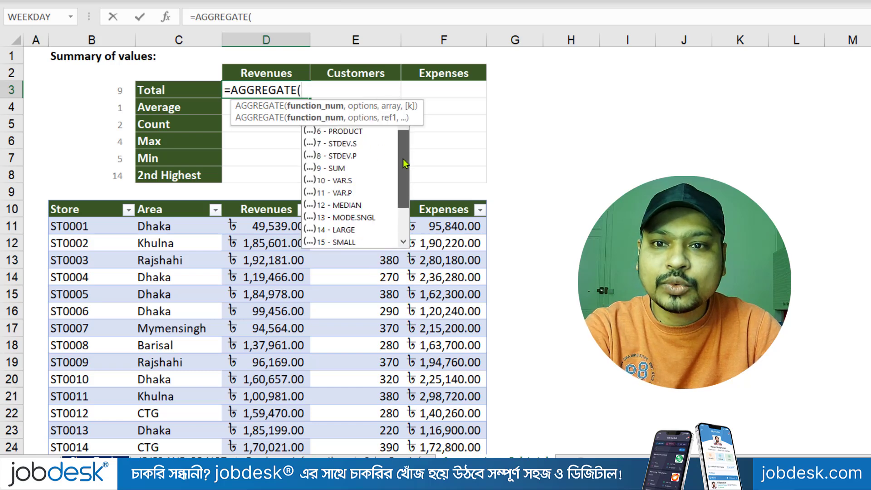
pyautogui.scroll(-2, 403, 163)
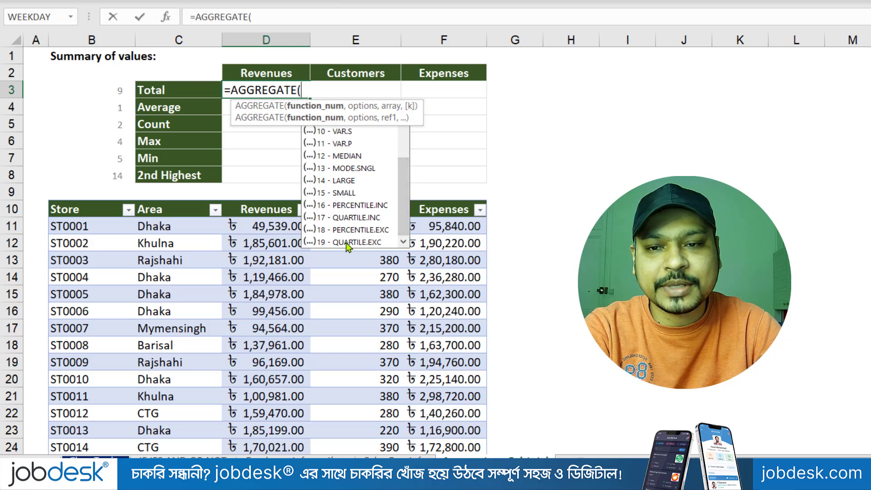
pyautogui.scroll(3, 403, 163)
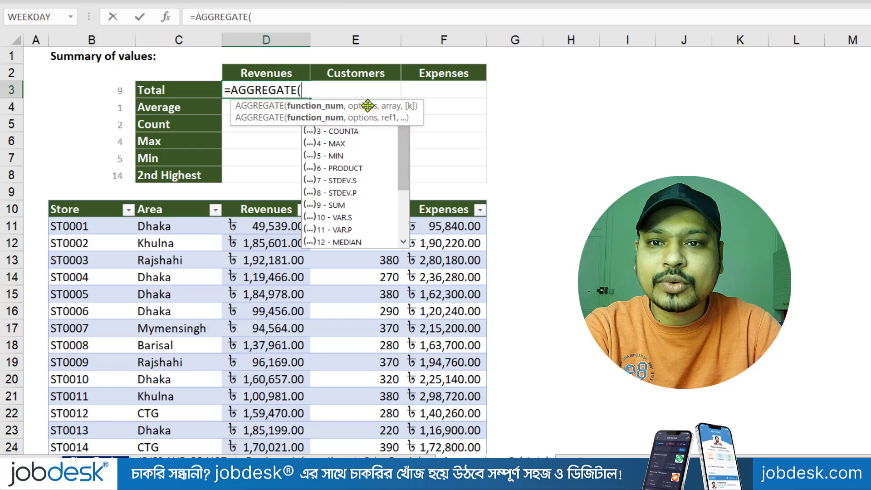
pyautogui.moveTo(367, 105); pyautogui.dragTo(543, 122)
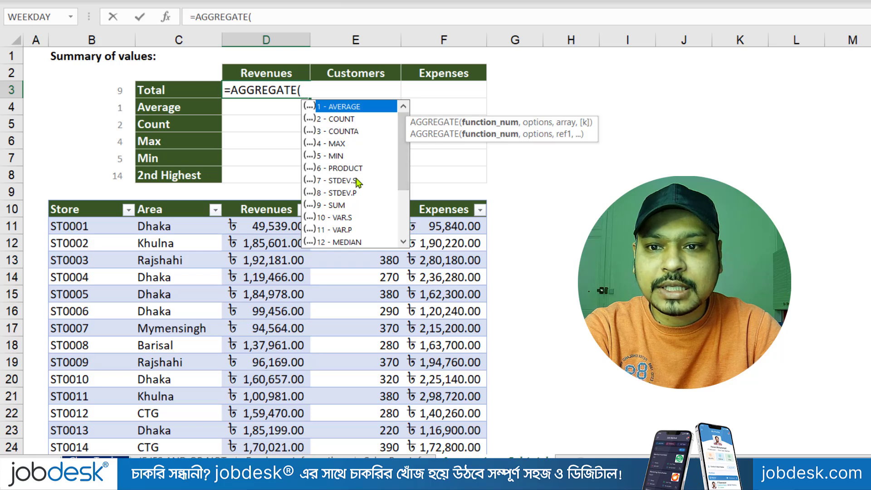
pyautogui.click(335, 207)
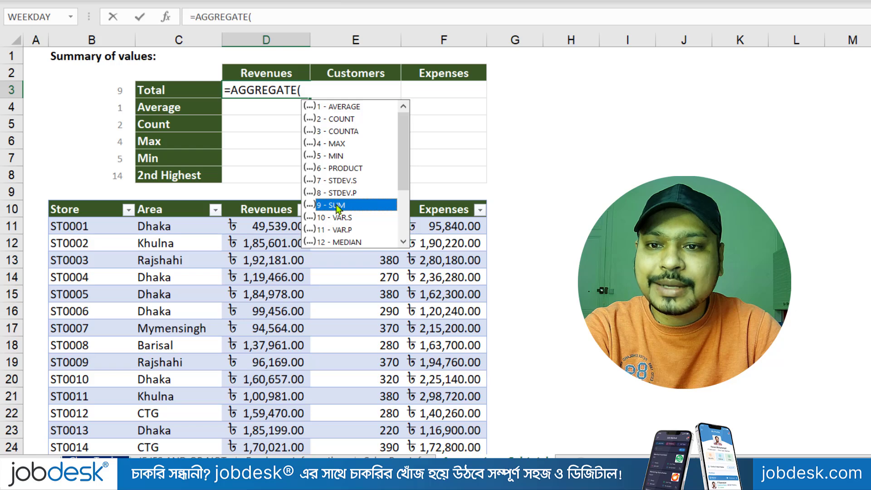
pyautogui.doubleClick(336, 206)
# Complete the D3 AGGREGATE formula with option 3, ignoring hidden rows, error values and nested SUBTOTAL and AGGREGATE functions, over D11:D310.
pyautogui.write(',')
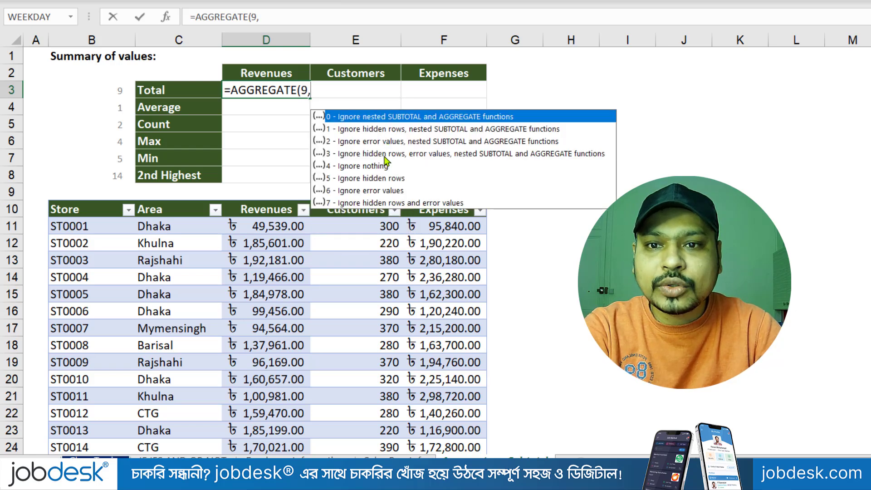
pyautogui.doubleClick(442, 155)
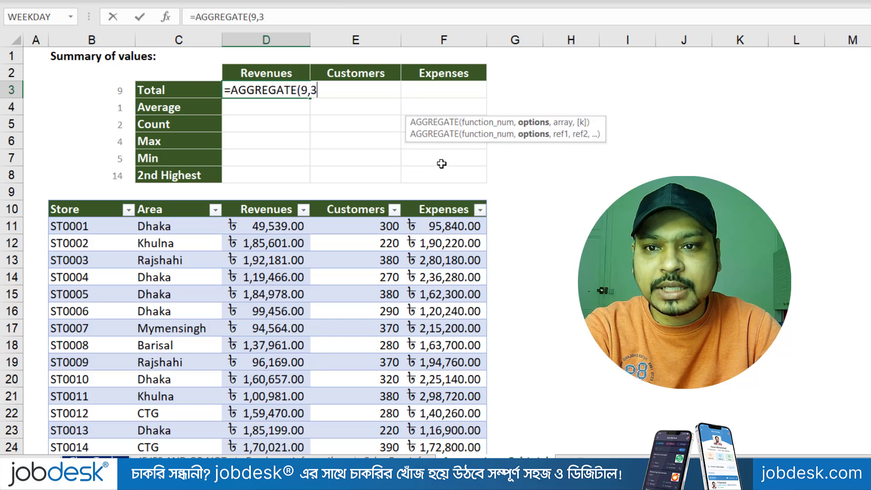
pyautogui.write(',')
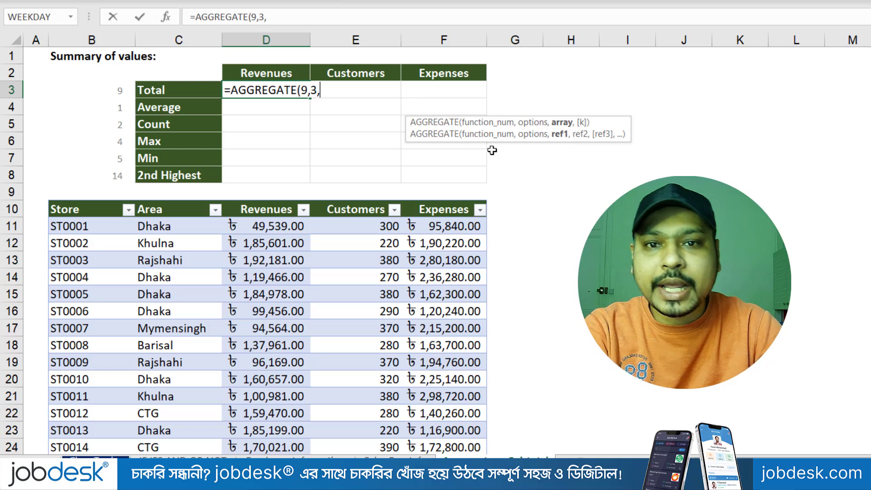
pyautogui.moveTo(576, 131); pyautogui.dragTo(483, 128)
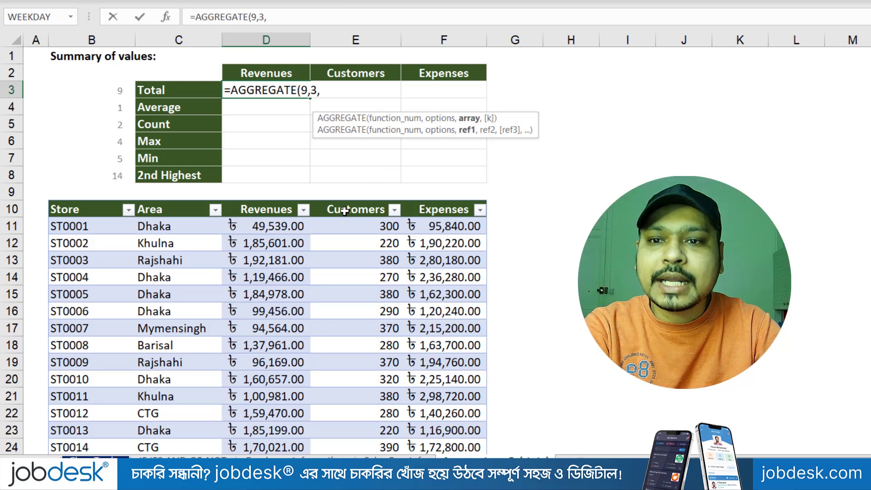
pyautogui.click(257, 226)
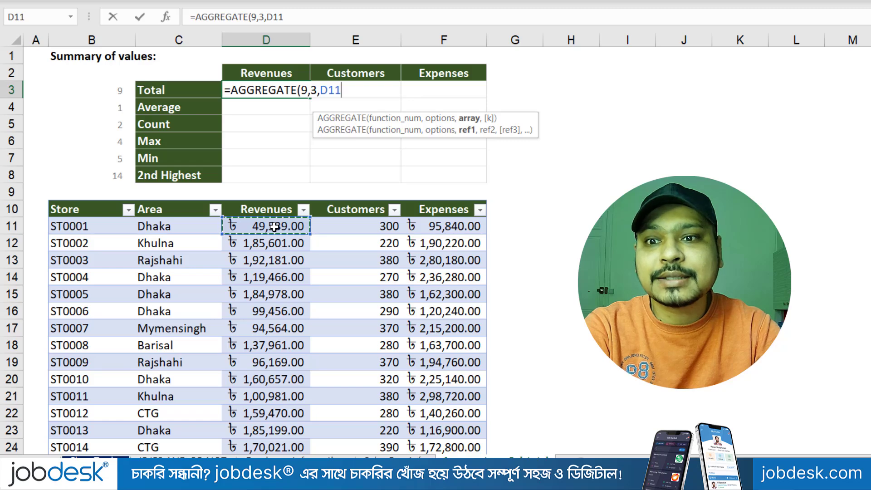
pyautogui.hotkey('ctrl', 'shift', 'Down')
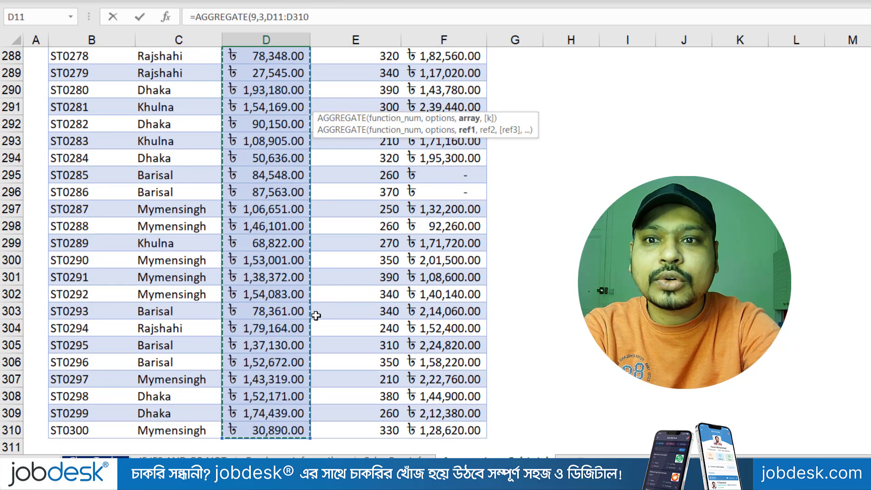
pyautogui.hotkey('ctrl', 'BackSpace')
pyautogui.press('Return')
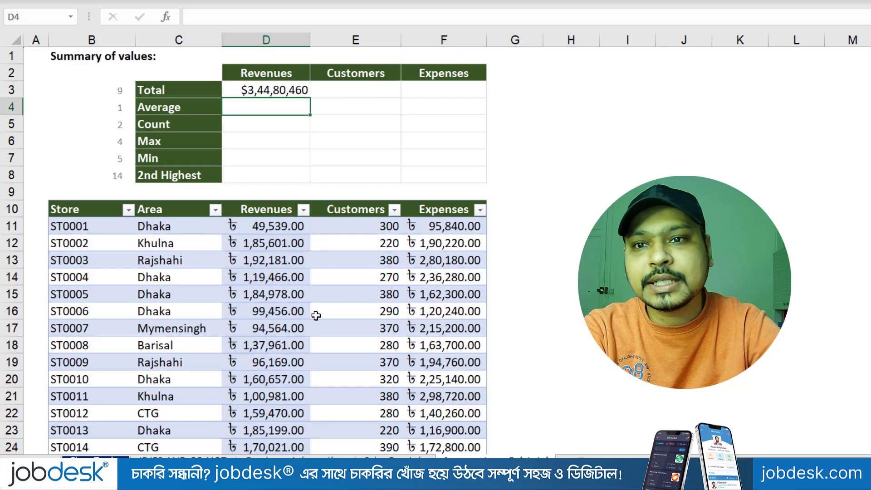
# Copy the D3 total formula across to Customers and Expenses, and give the three totals the taka (৳) accounting format.
pyautogui.click(296, 90)
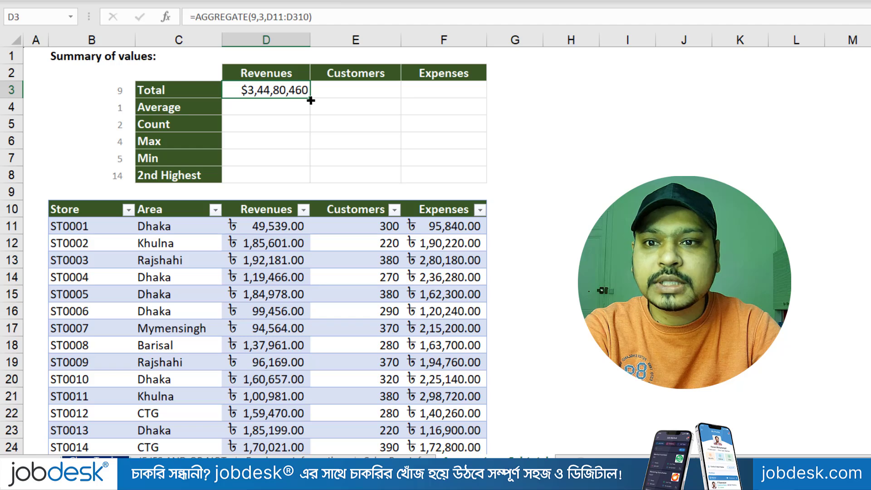
pyautogui.moveTo(314, 101); pyautogui.dragTo(490, 109)
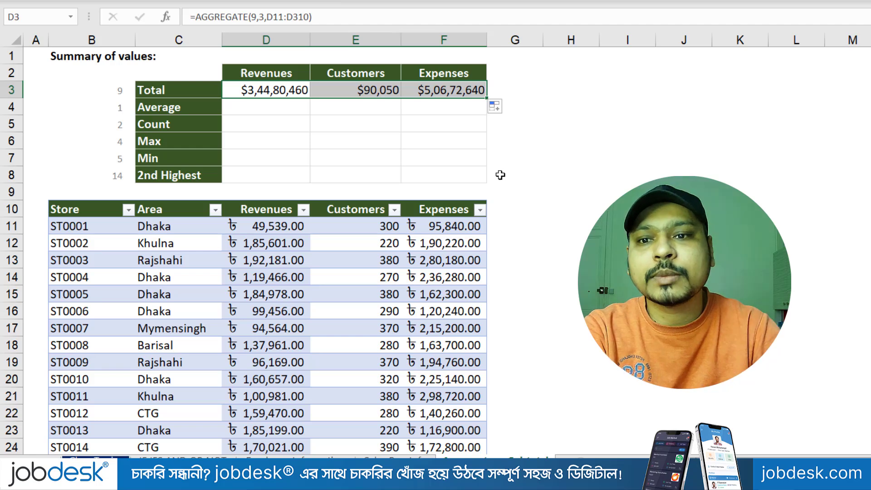
pyautogui.click(540, 0)
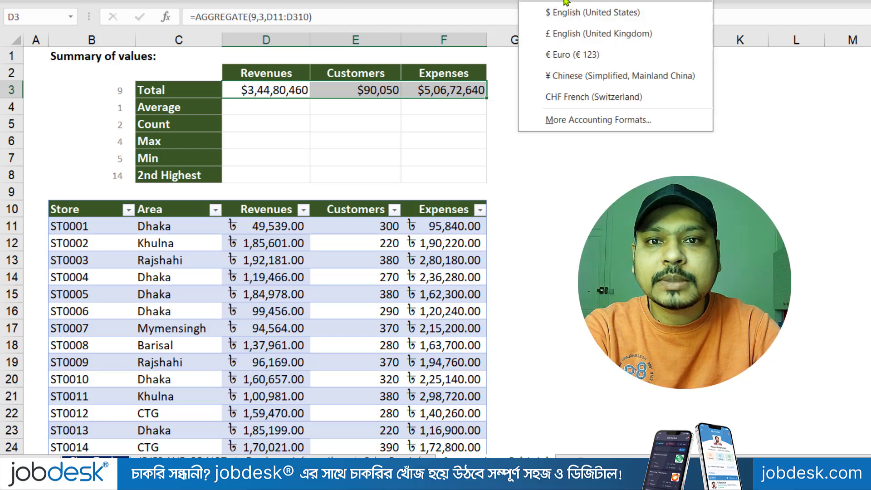
pyautogui.click(567, 1)
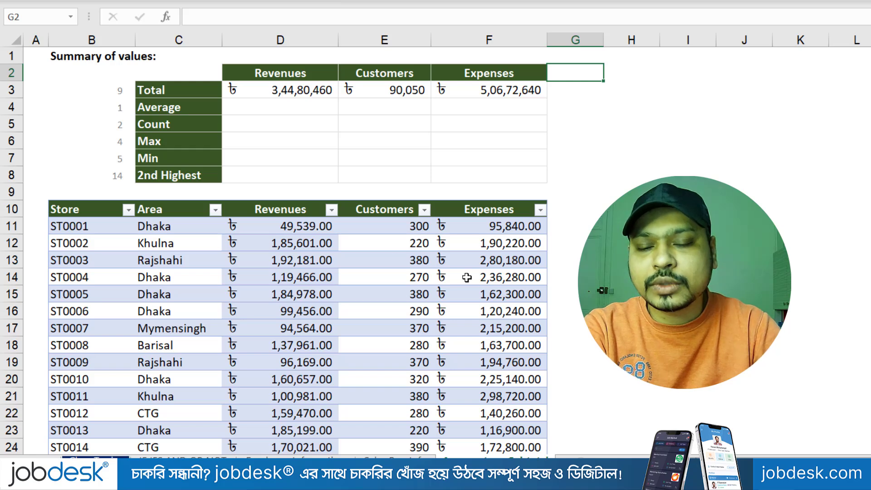
# Replace the revenue of store ST0006 in D16 with the error formula =NA().
pyautogui.click(315, 315)
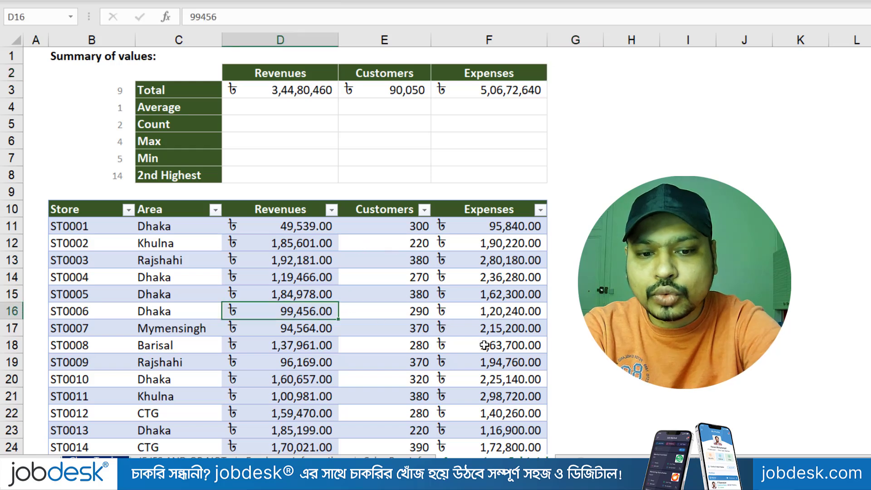
pyautogui.write('=n')
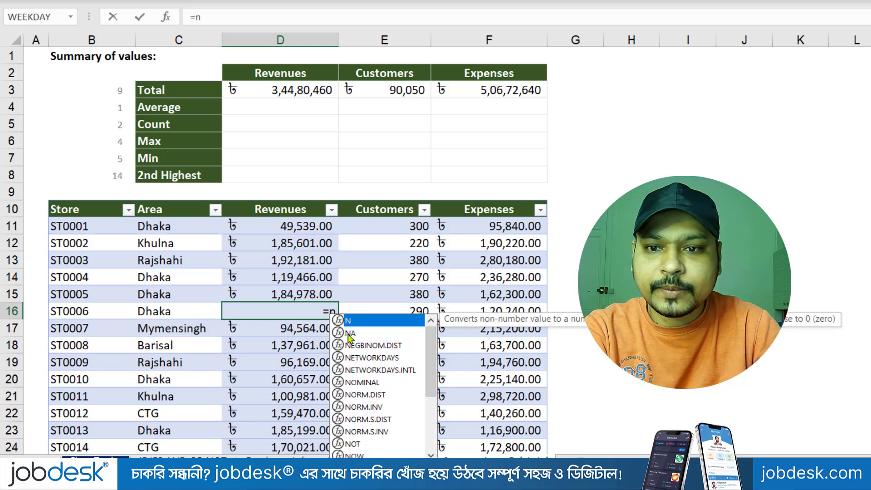
pyautogui.write('a')
pyautogui.press('Tab')
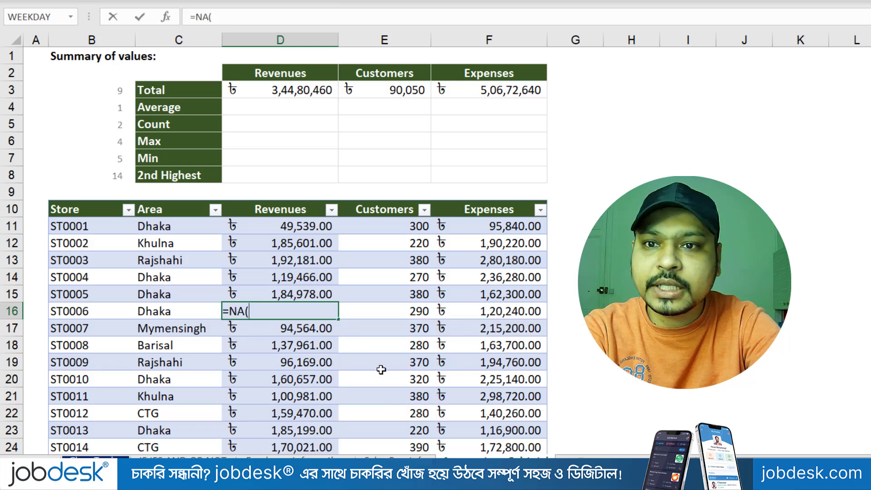
pyautogui.press('Return')
pyautogui.click(333, 312)
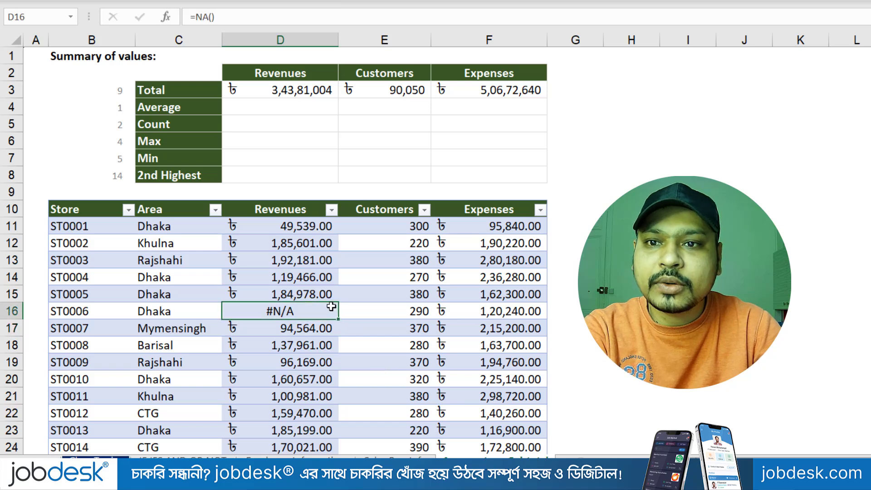
# Replace the AGGREGATE formula in D3 with =SUM(D11:D310) to test a plain sum over the error value.
pyautogui.click(315, 92)
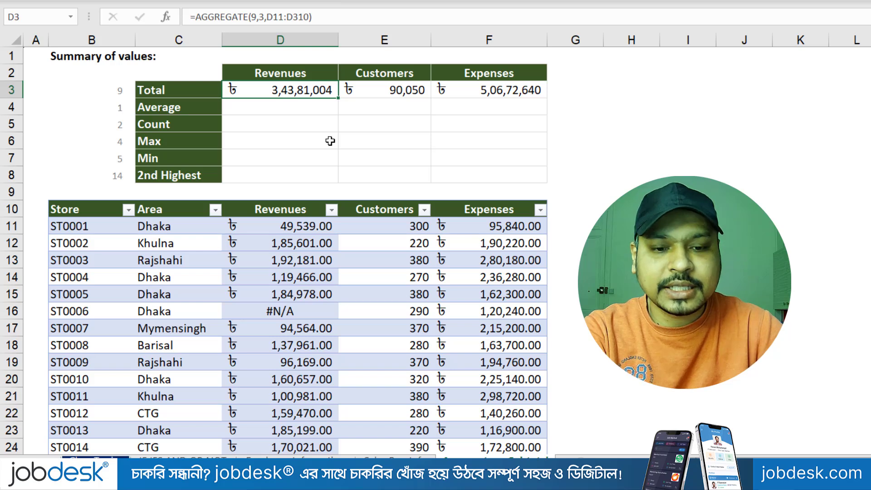
pyautogui.write('=sum')
pyautogui.press('Tab')
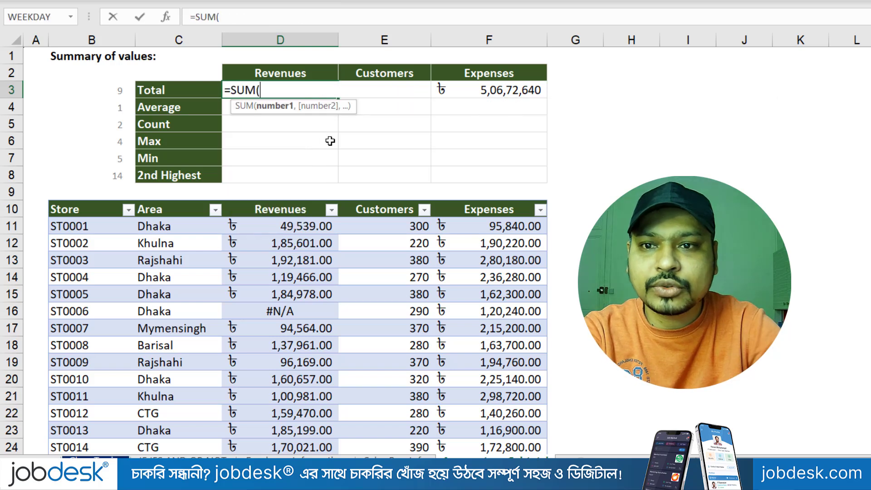
pyautogui.click(322, 227)
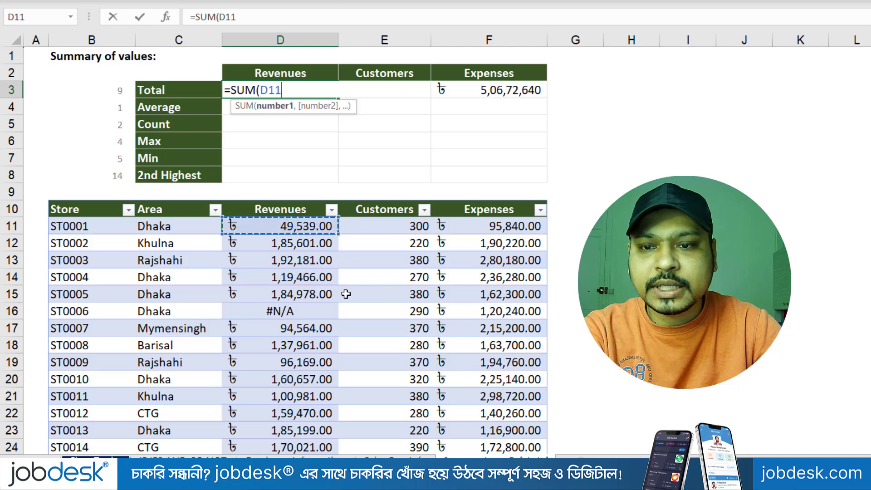
pyautogui.hotkey('ctrl', 'shift', 'Down')
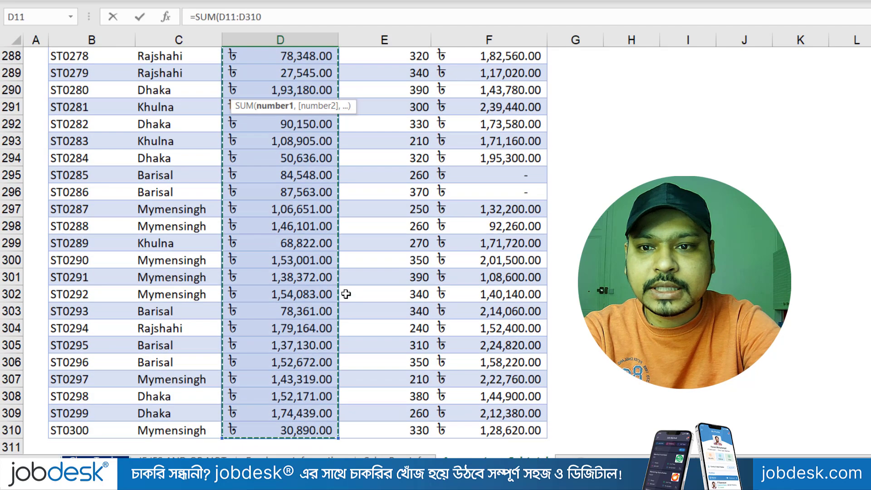
pyautogui.hotkey('ctrl', 'BackSpace')
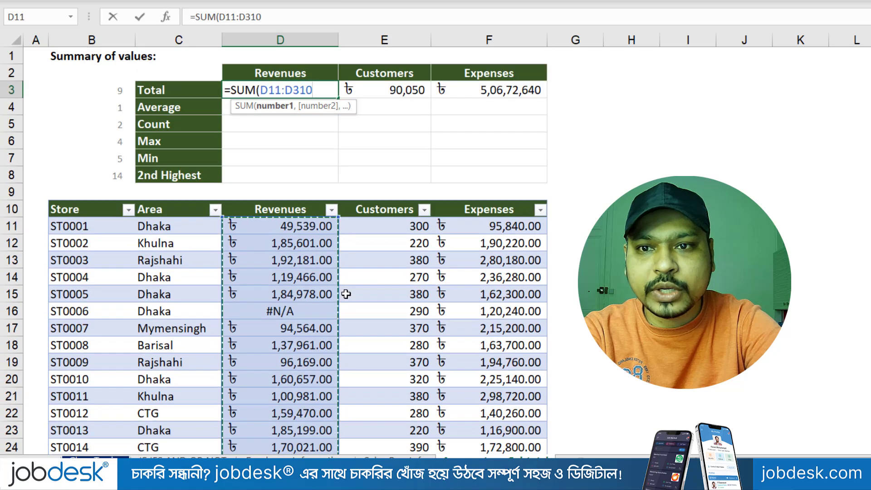
pyautogui.press('Return')
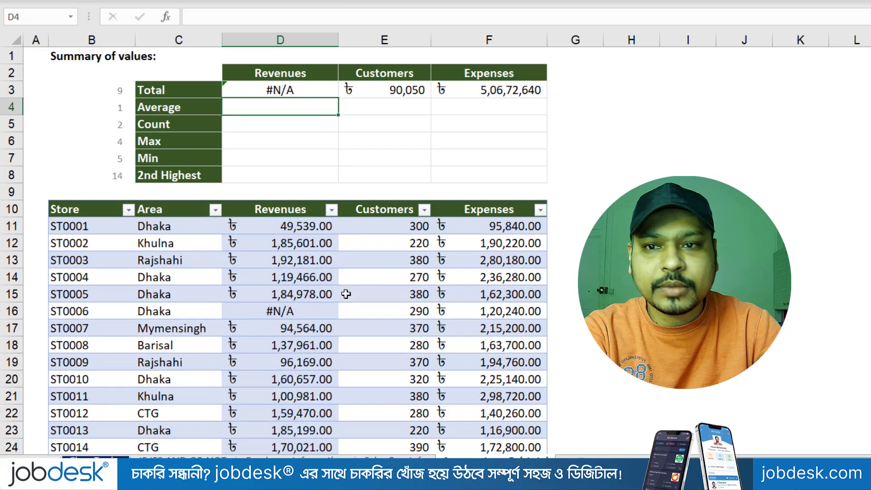
# Start an AGGREGATE formula in D4 for the average revenue, using function 1 - AVERAGE.
pyautogui.click(290, 90)
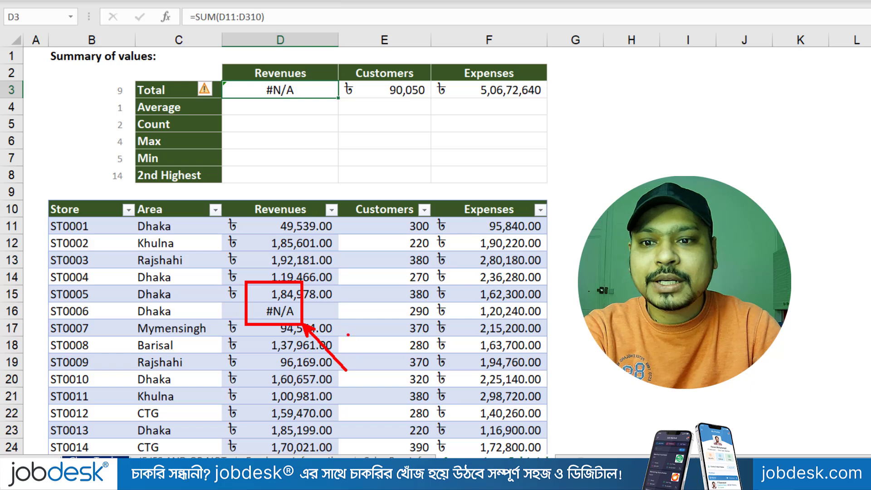
pyautogui.click(294, 109)
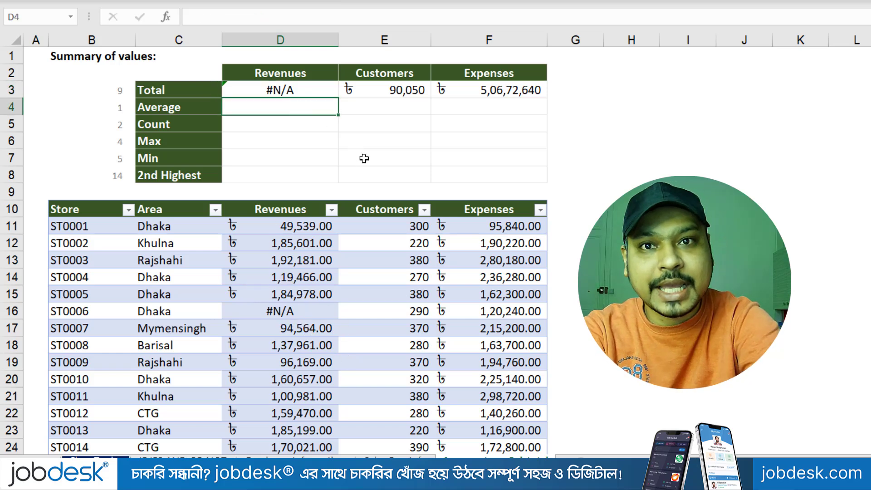
pyautogui.write('=')
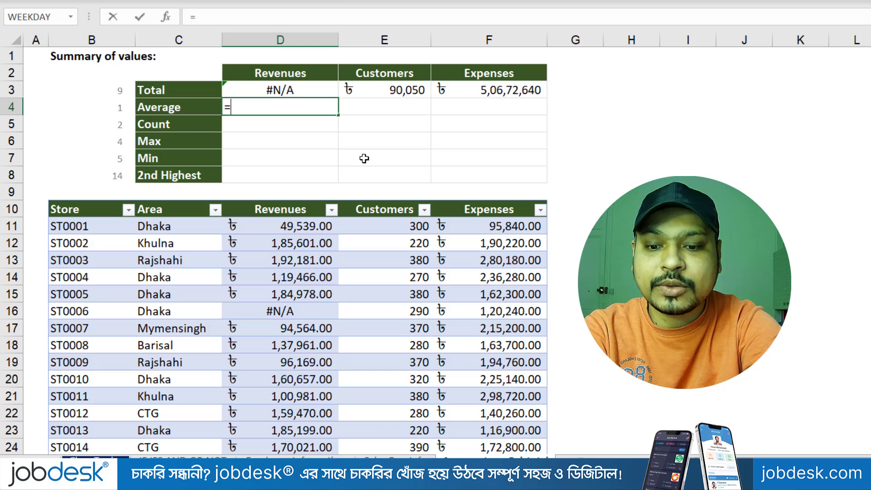
pyautogui.write('av')
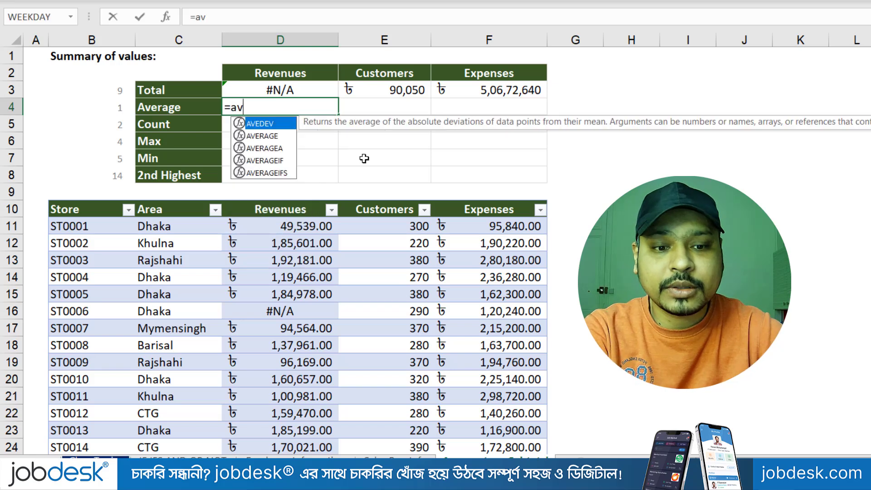
pyautogui.press('BackSpace')
pyautogui.press('BackSpace')
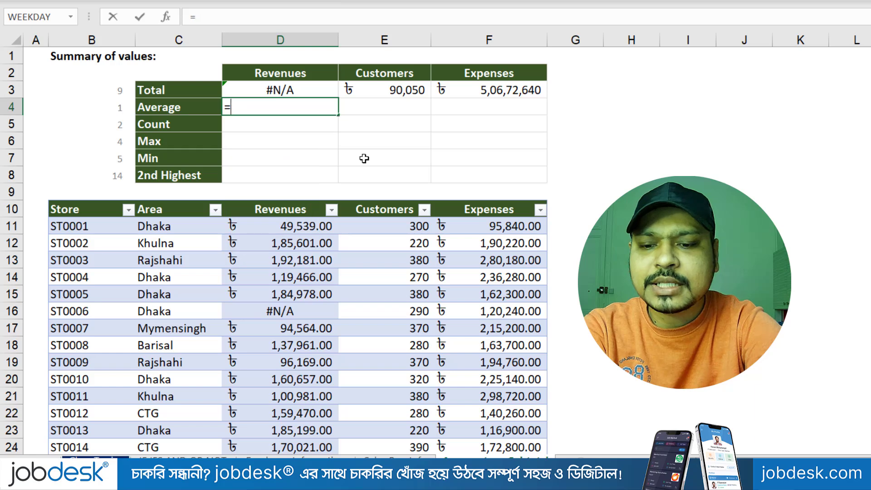
pyautogui.write('ag')
pyautogui.press('Tab')
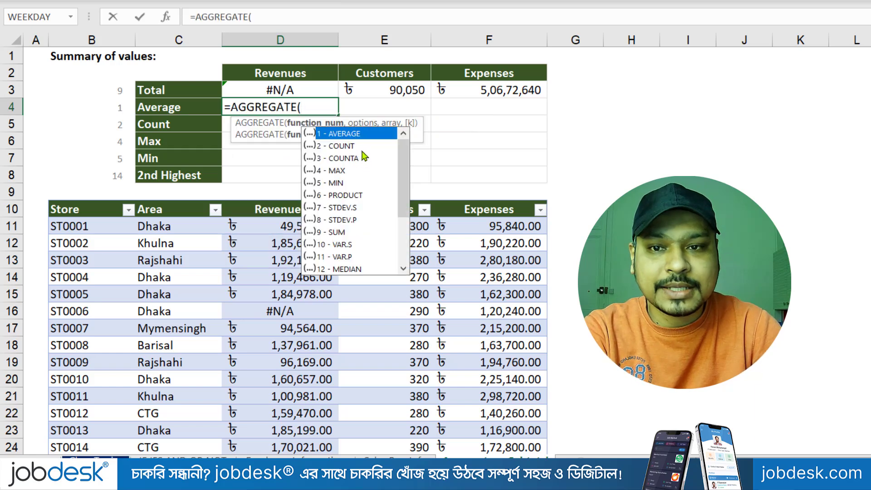
pyautogui.doubleClick(361, 134)
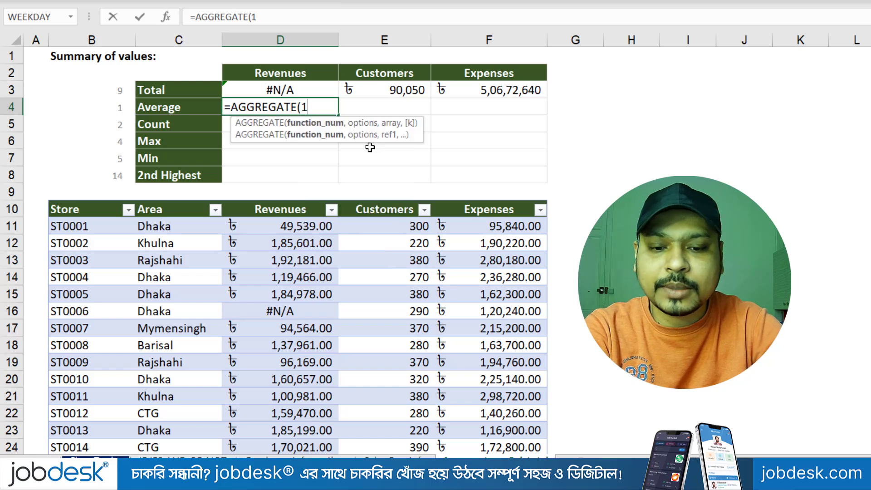
# Complete the D4 formula with option 3 (ignore hidden rows, errors and nested functions) over D11:D310, and copy it across to Customers and Expenses.
pyautogui.write(',')
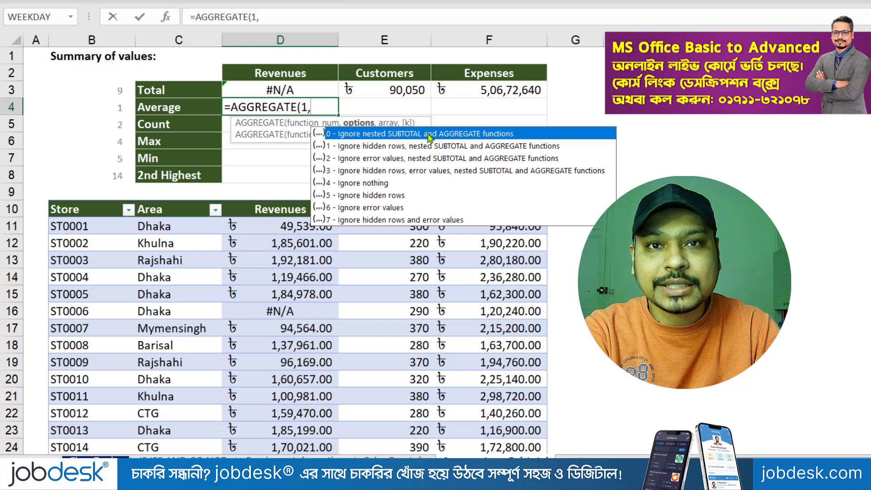
pyautogui.click(409, 176)
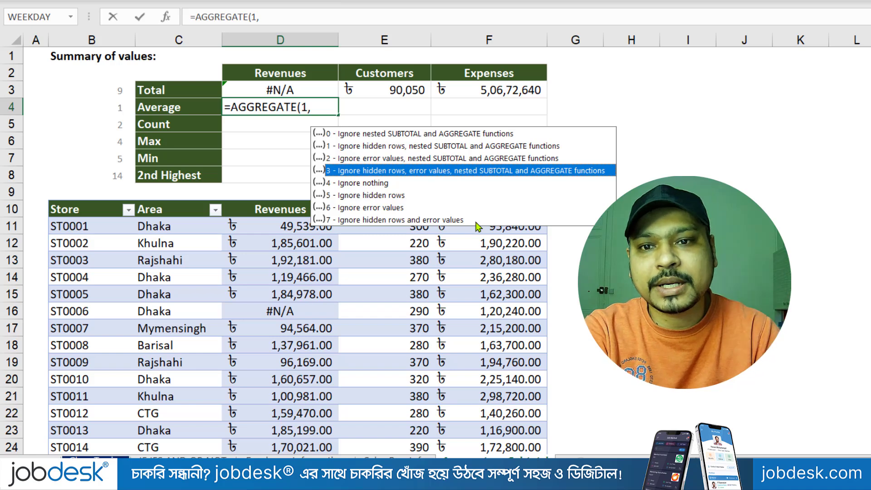
pyautogui.doubleClick(487, 172)
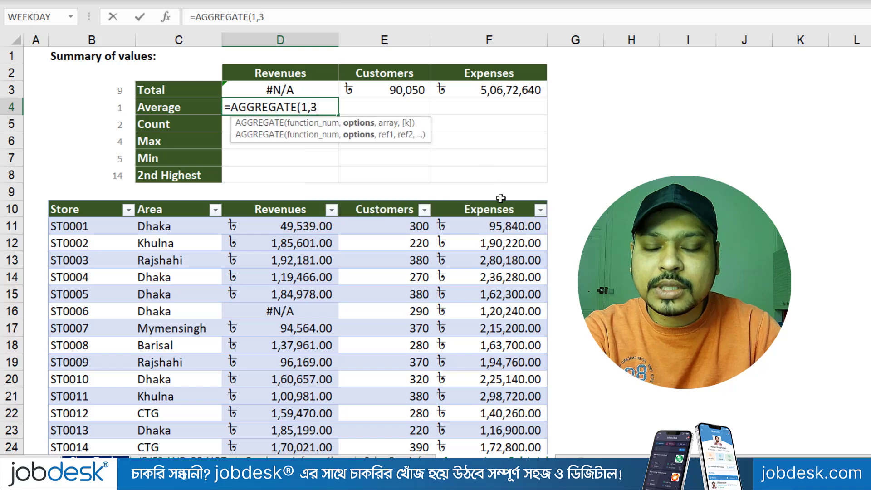
pyautogui.write(',')
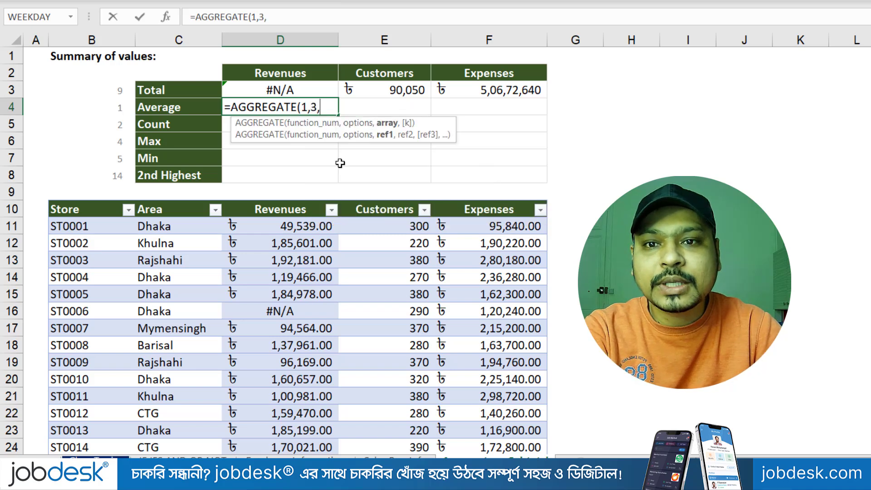
pyautogui.click(300, 226)
pyautogui.hotkey('ctrl', 'shift', 'Down')
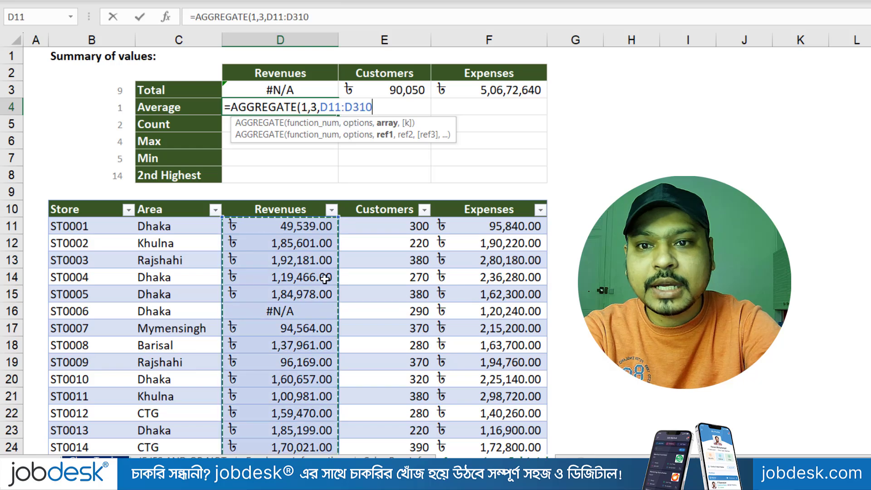
pyautogui.write(')')
pyautogui.press('Return')
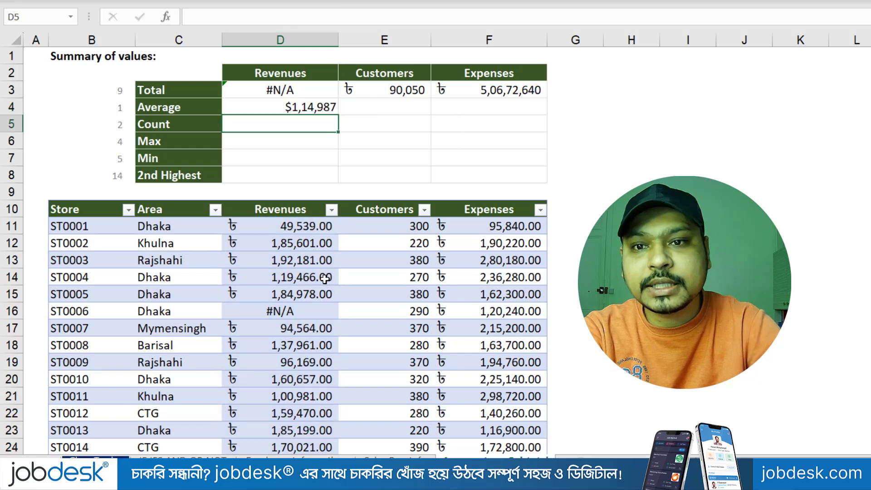
pyautogui.click(298, 104)
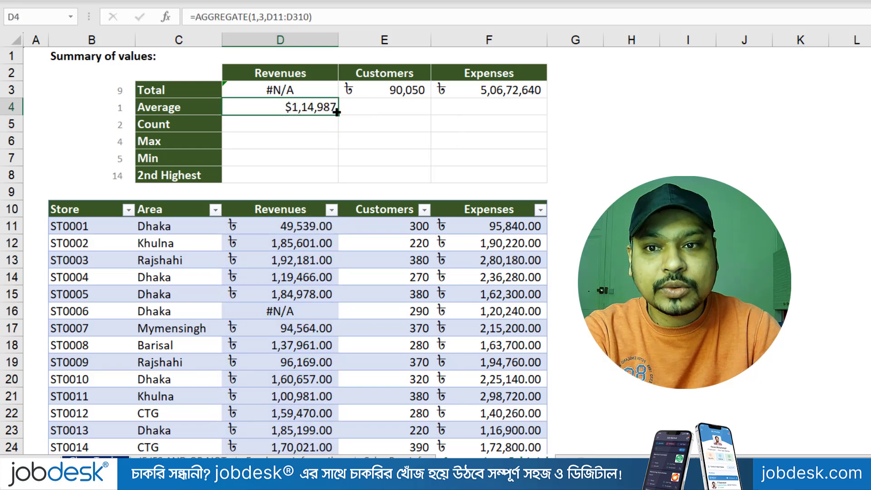
pyautogui.moveTo(336, 113); pyautogui.dragTo(540, 116)
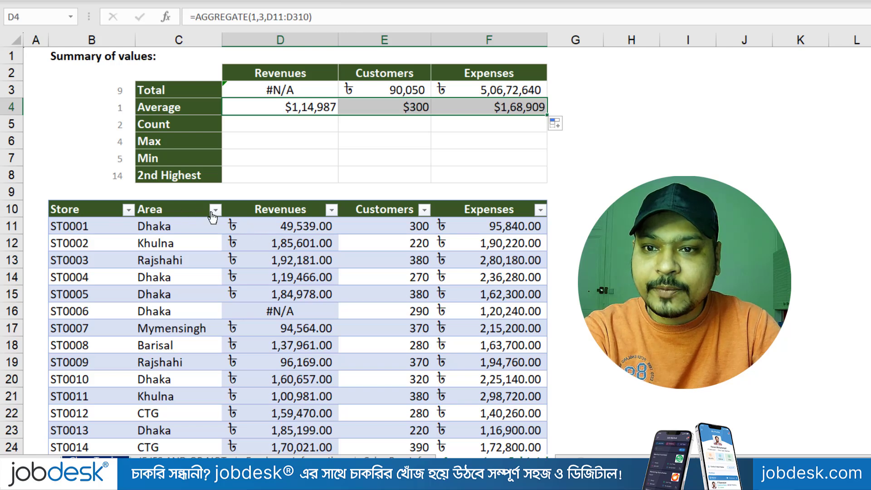
# Filter the store table's Area column to show only Dhaka.
pyautogui.click(215, 210)
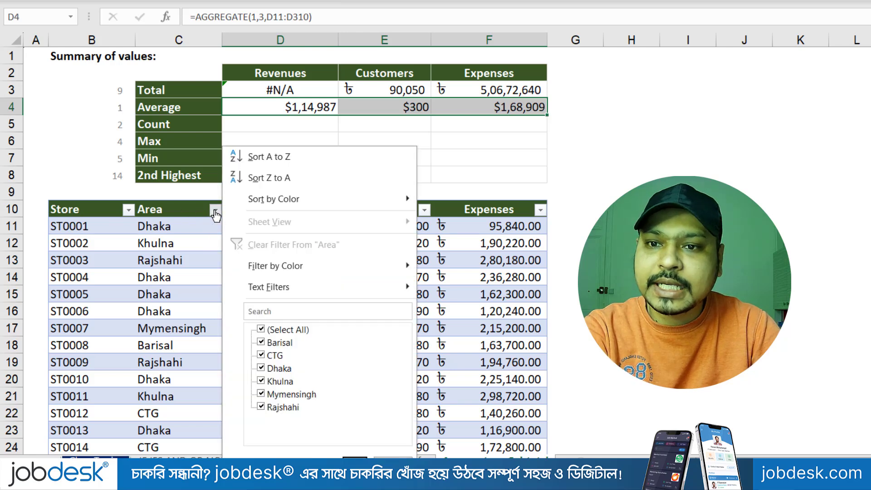
pyautogui.click(288, 331)
pyautogui.click(278, 368)
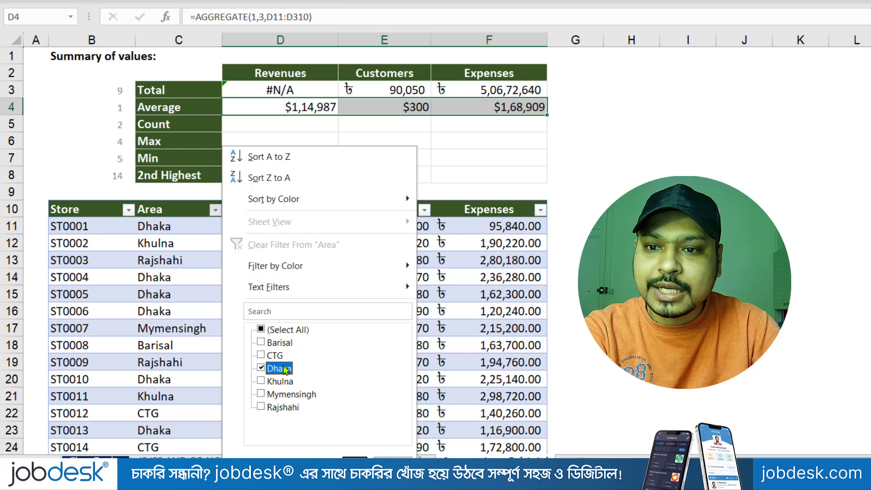
pyautogui.click(355, 464)
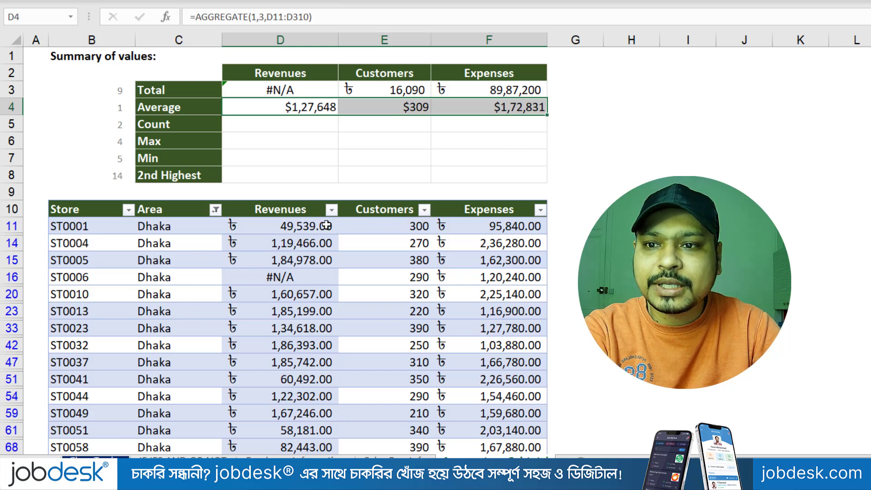
# Filter the Customers column to show only rows with values greater than 300.
pyautogui.click(424, 209)
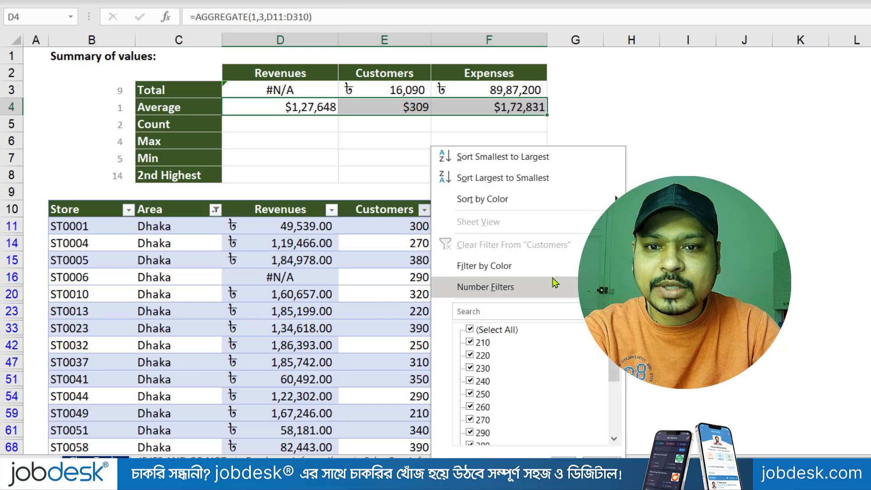
pyautogui.moveTo(550, 286)
pyautogui.click(645, 324)
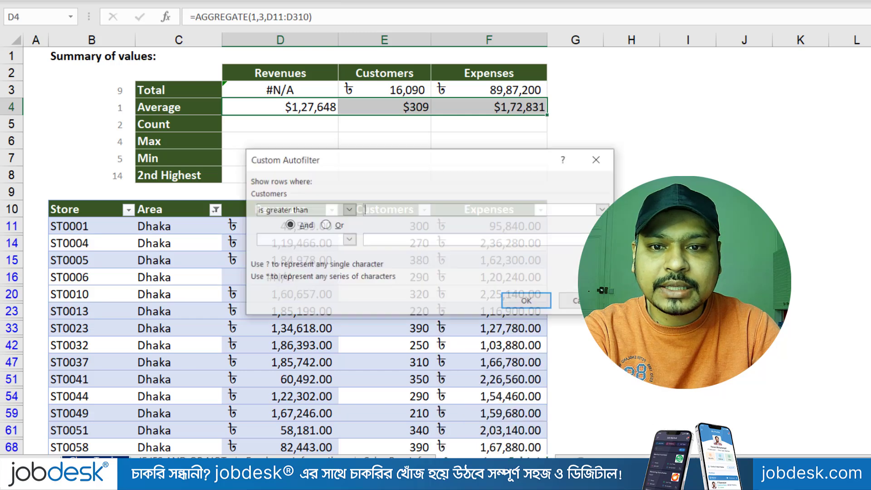
pyautogui.write('3')
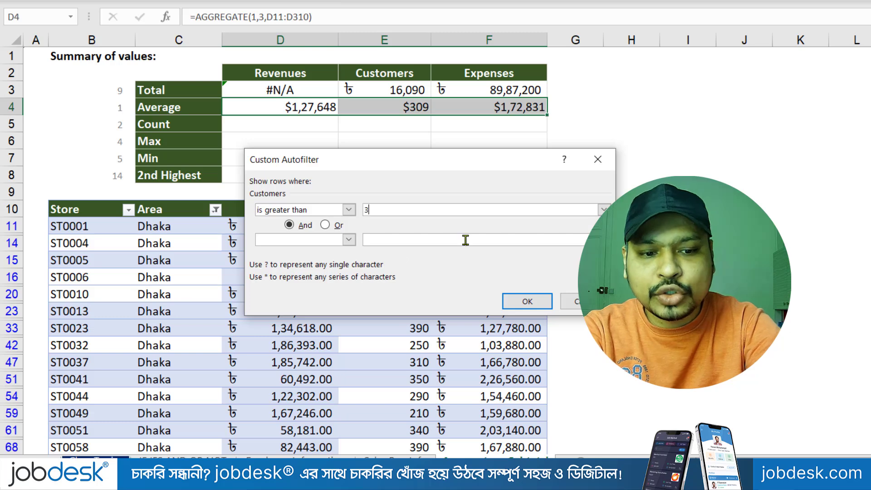
pyautogui.write('00')
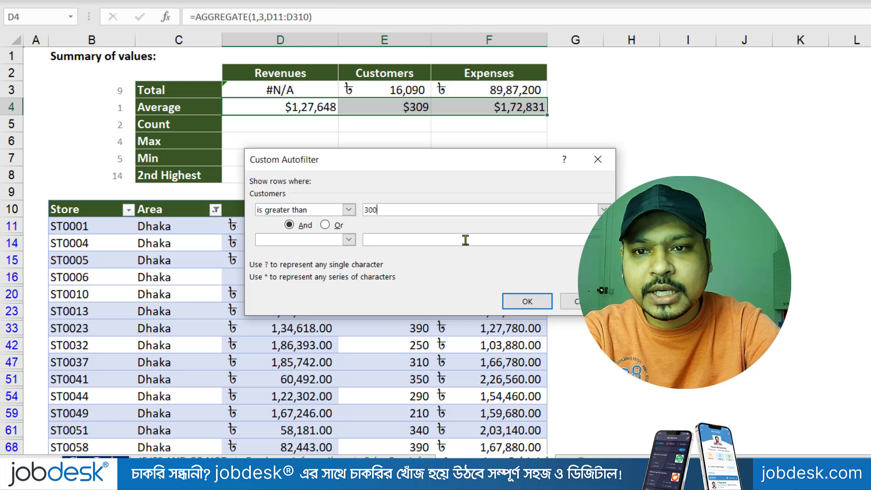
pyautogui.click(528, 302)
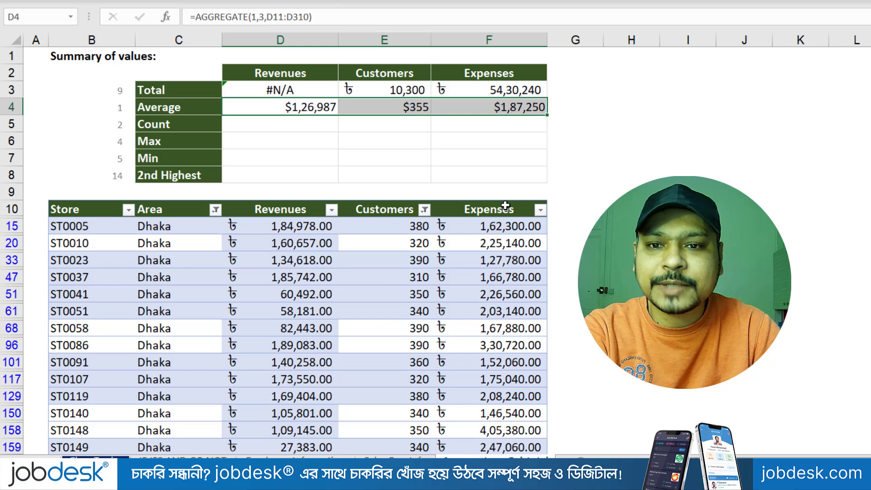
# Clear the filters from the Customers and Area columns.
pyautogui.click(424, 209)
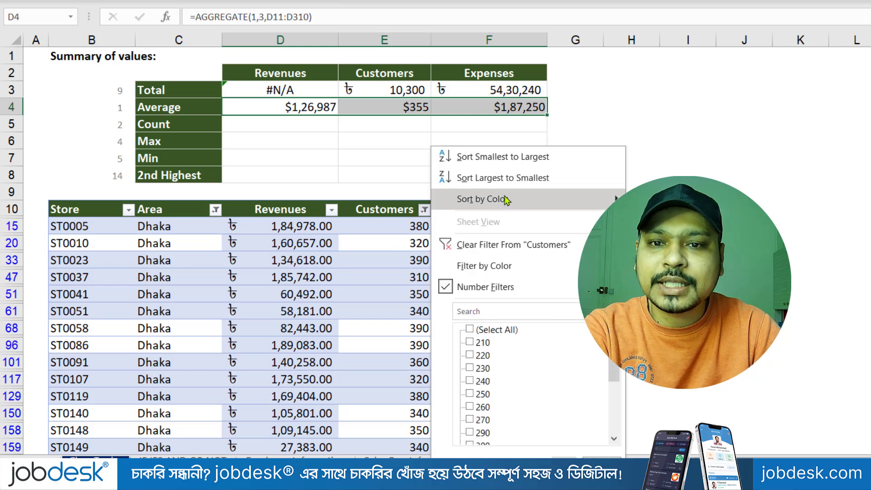
pyautogui.click(531, 245)
pyautogui.click(217, 210)
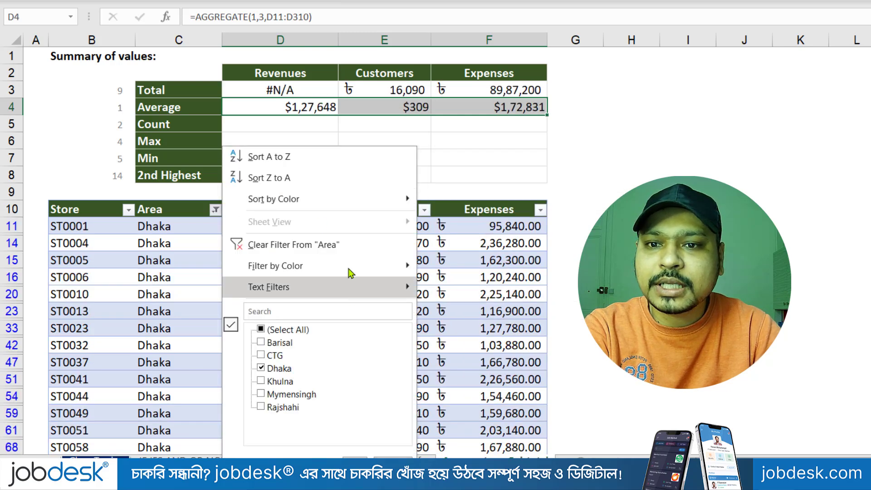
pyautogui.click(350, 245)
pyautogui.click(297, 124)
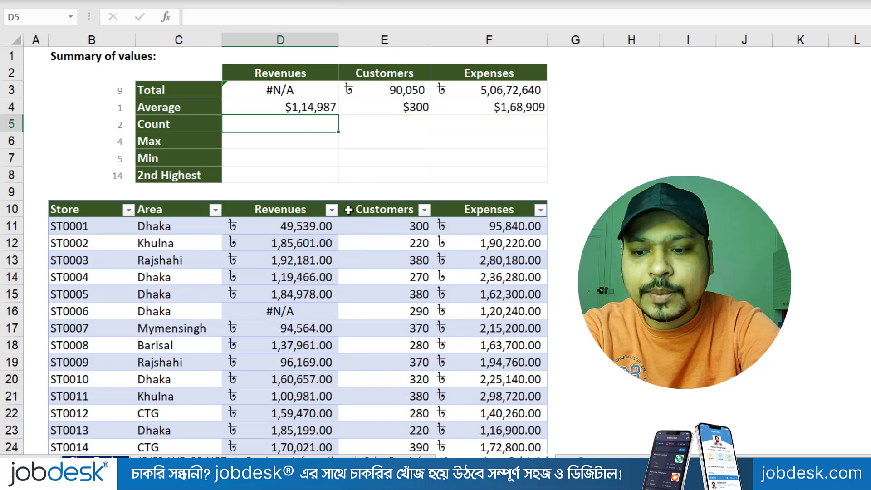
pyautogui.write('=ag')
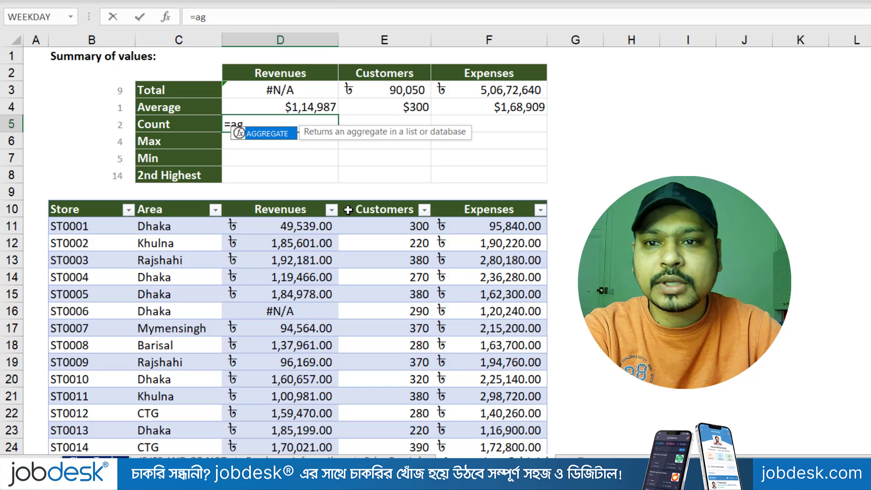
pyautogui.press('Tab')
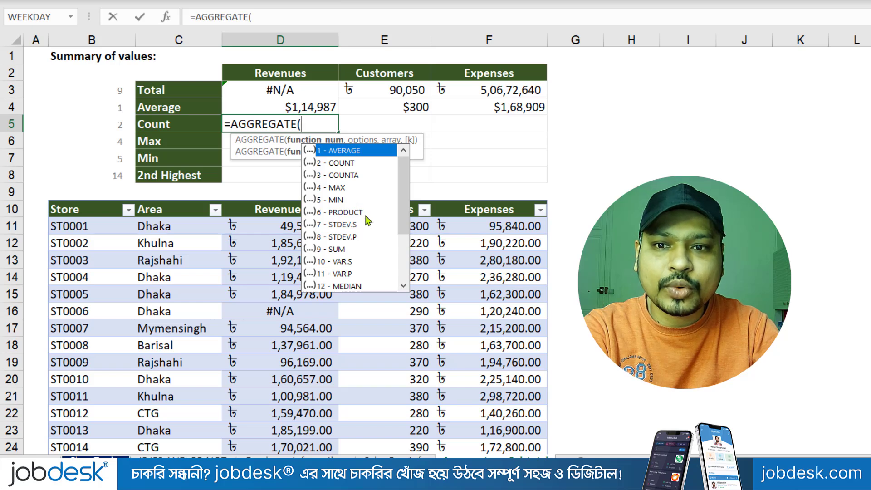
pyautogui.scroll(-3, 362, 233)
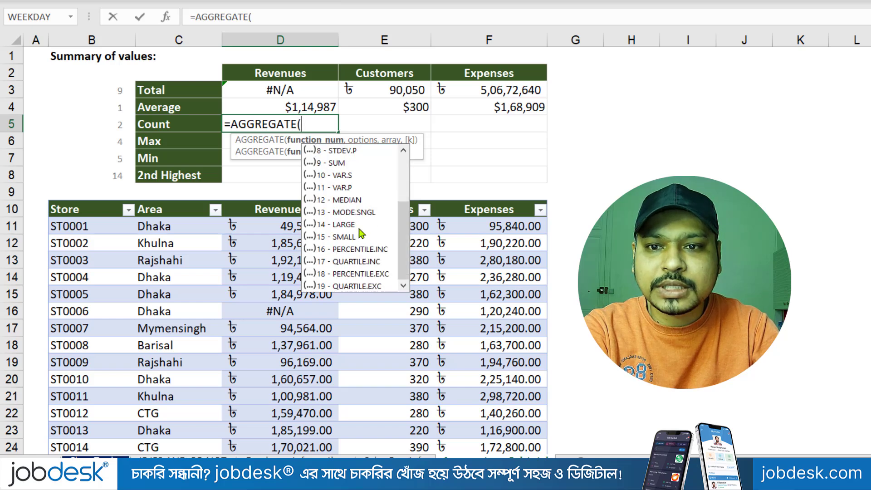
pyautogui.click(323, 126)
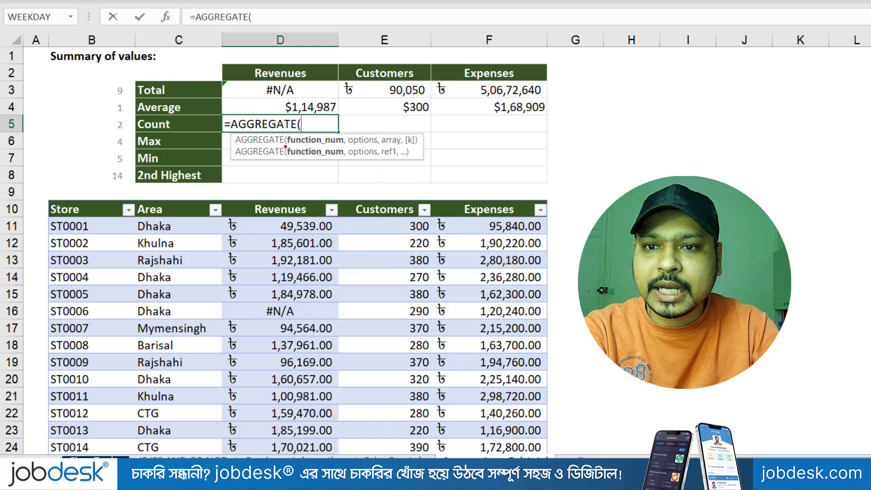
pyautogui.moveTo(309, 135)
pyautogui.mouseDown()
pyautogui.moveTo(328, 110)
pyautogui.moveTo(371, 118)
pyautogui.moveTo(416, 95)
pyautogui.mouseUp()
pyautogui.moveTo(401, 131); pyautogui.dragTo(463, 196)
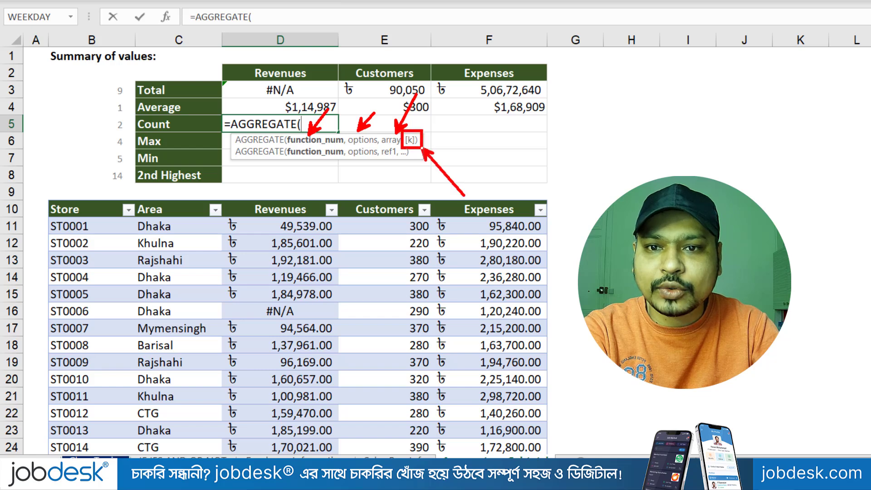
pyautogui.press('Escape')
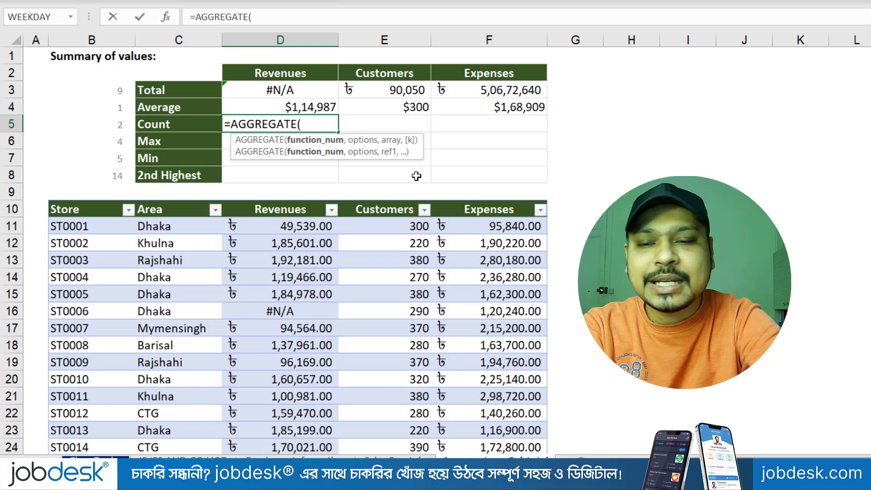
pyautogui.press('BackSpace')
pyautogui.press('BackSpace')
pyautogui.press('BackSpace')
pyautogui.press('BackSpace')
pyautogui.press('BackSpace')
pyautogui.press('BackSpace')
pyautogui.press('BackSpace')
pyautogui.press('BackSpace')
pyautogui.press('BackSpace')
pyautogui.press('BackSpace')
pyautogui.press('BackSpace')
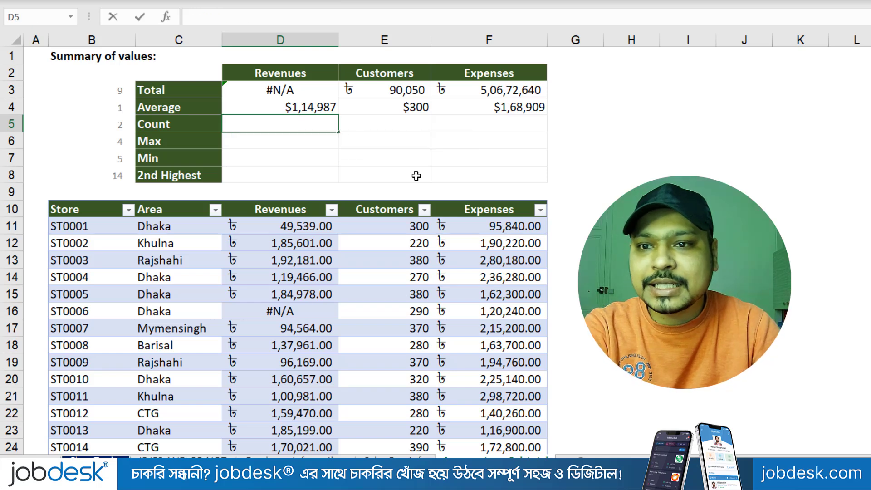
# Start an AGGREGATE formula for the 2nd Highest Revenues in D8 with function 14 (LARGE).
pyautogui.click(417, 176)
pyautogui.click(316, 172)
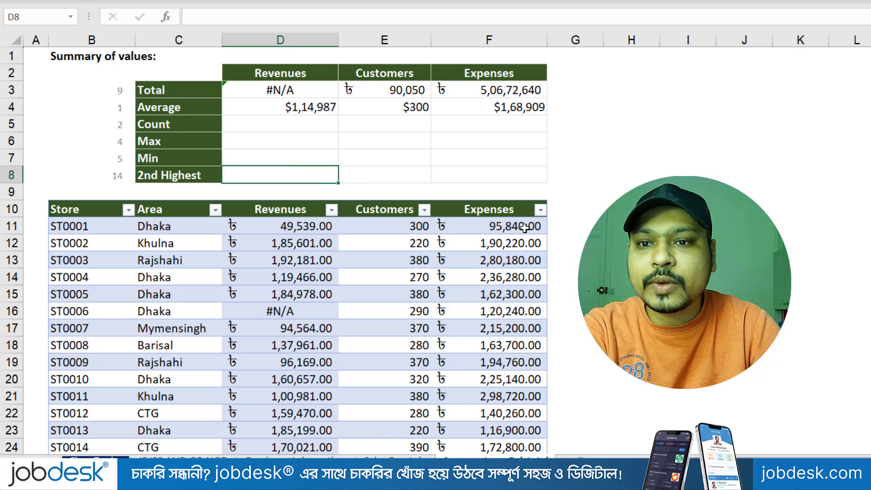
pyautogui.moveTo(301, 226); pyautogui.dragTo(313, 413)
pyautogui.click(311, 179)
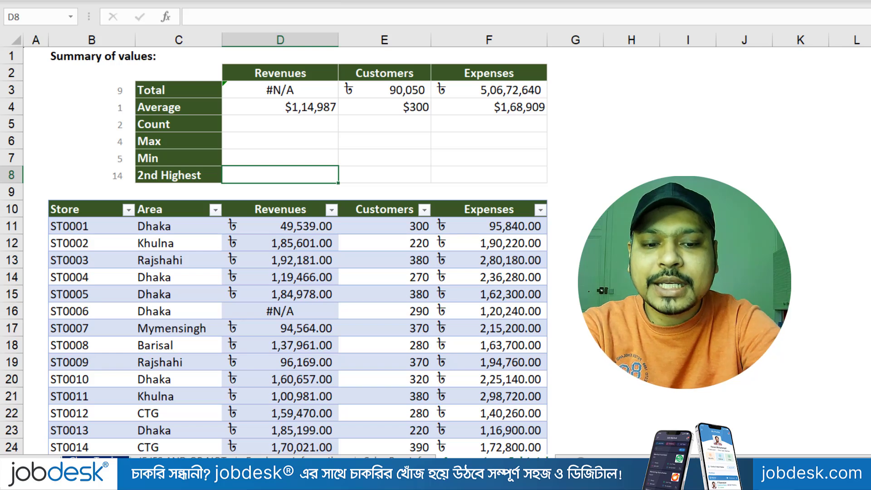
pyautogui.write('=')
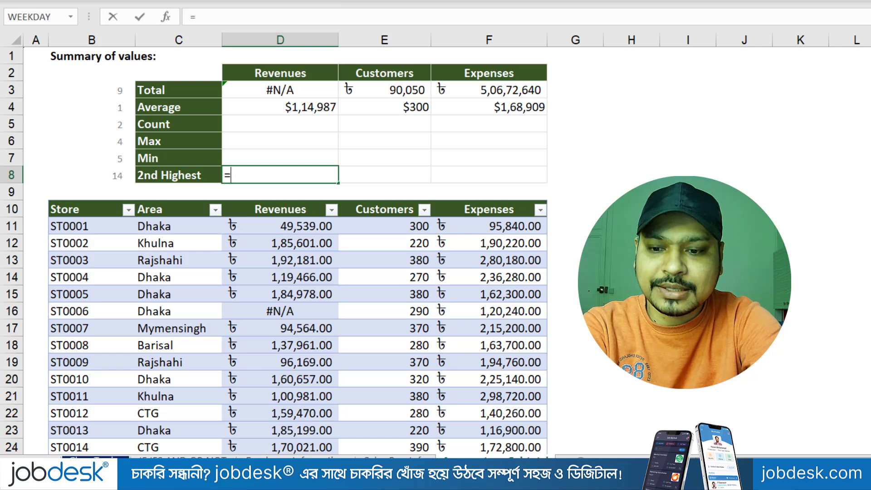
pyautogui.write('ag')
pyautogui.press('Tab')
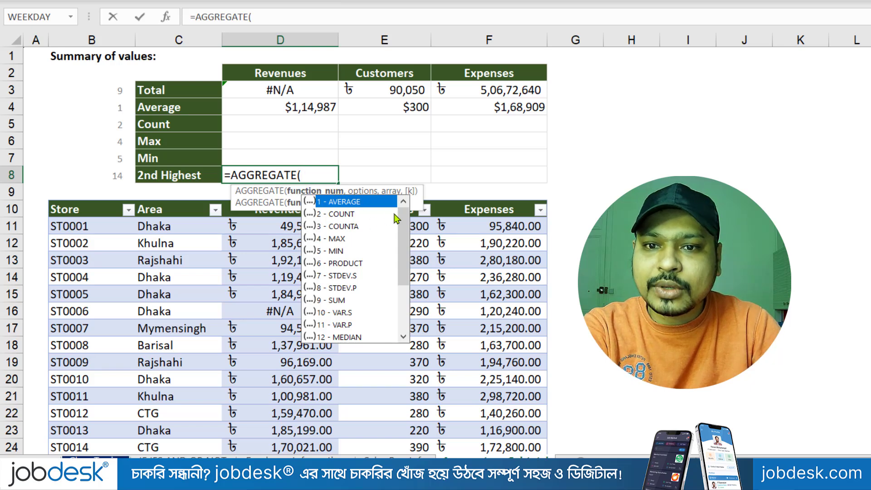
pyautogui.moveTo(401, 214); pyautogui.dragTo(403, 260)
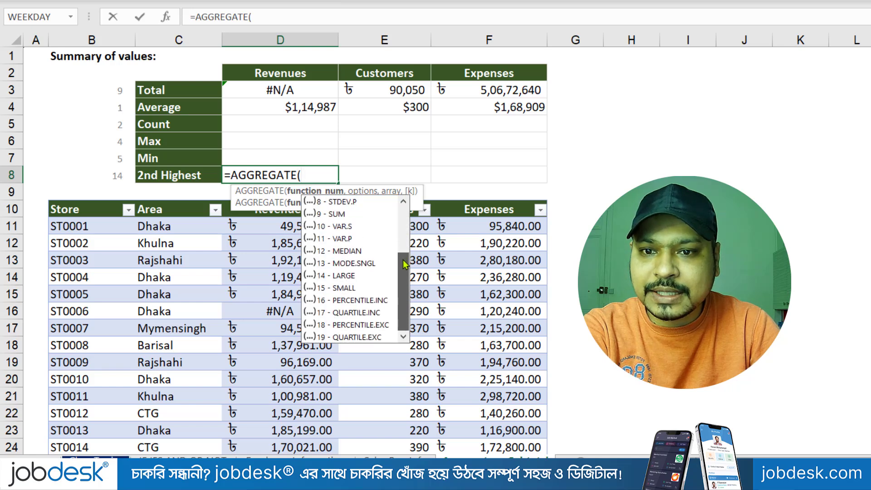
pyautogui.click(336, 277)
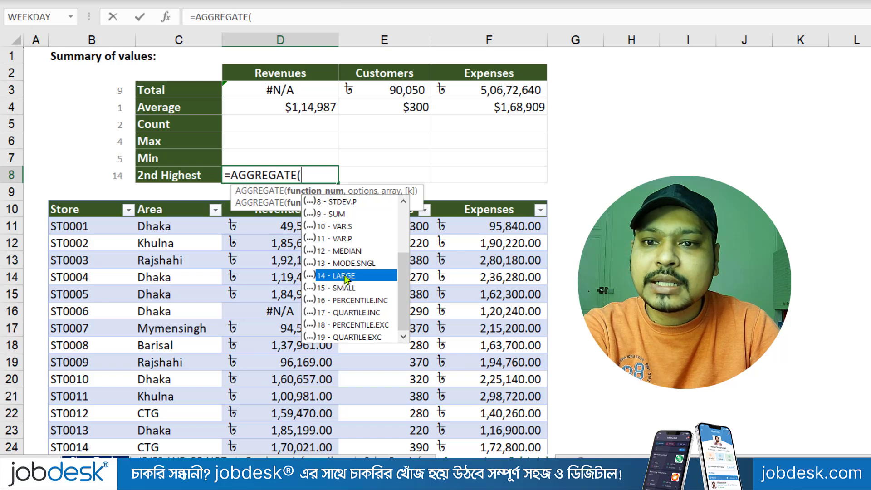
pyautogui.doubleClick(348, 276)
pyautogui.write(',')
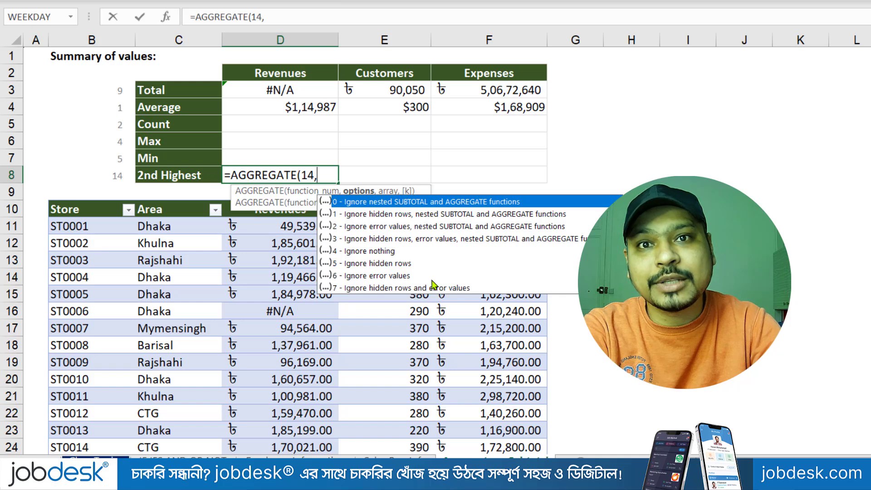
# Complete the D8 formula with option 3 (ignore hidden rows, errors and nested functions), array D11:D310 and k 2, and copy it across to E8:F8.
pyautogui.doubleClick(433, 238)
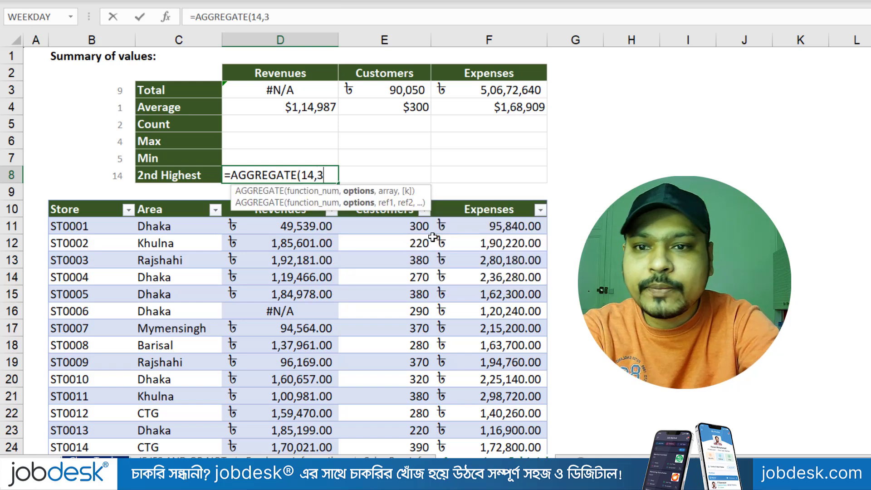
pyautogui.write(',')
pyautogui.click(307, 228)
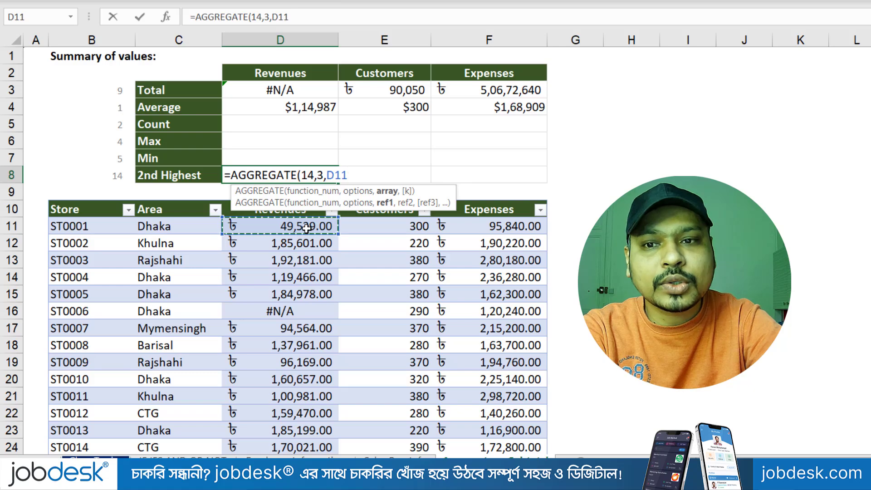
pyautogui.hotkey('ctrl', 'shift', 'Down')
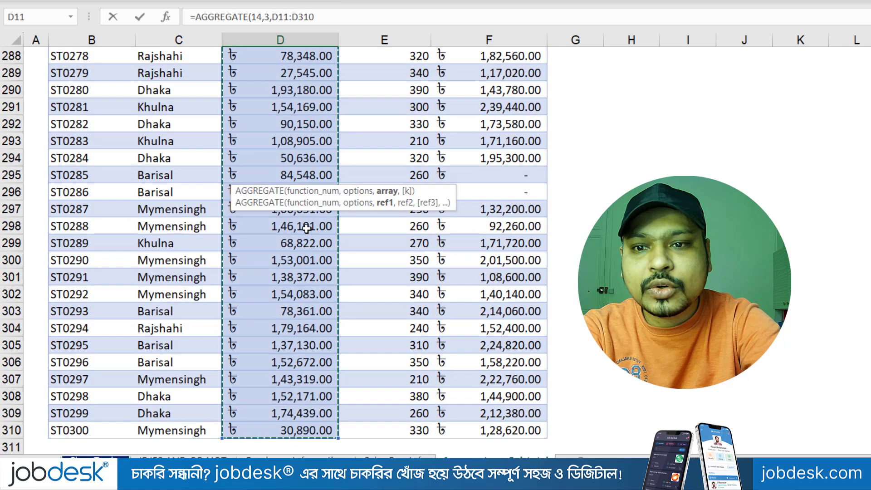
pyautogui.hotkey('ctrl', 'BackSpace')
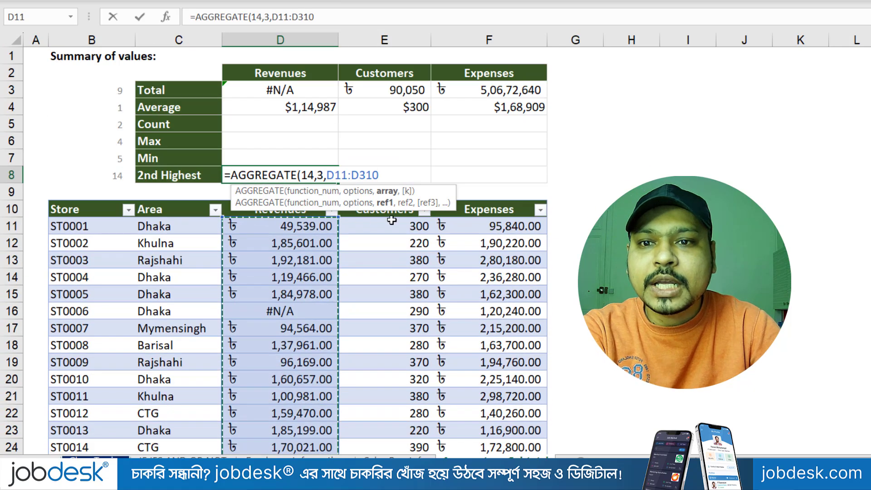
pyautogui.write(',')
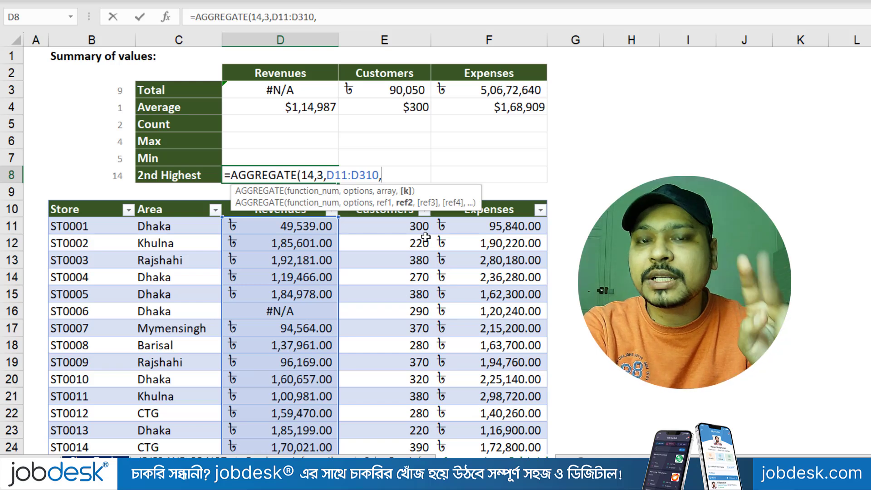
pyautogui.write('2')
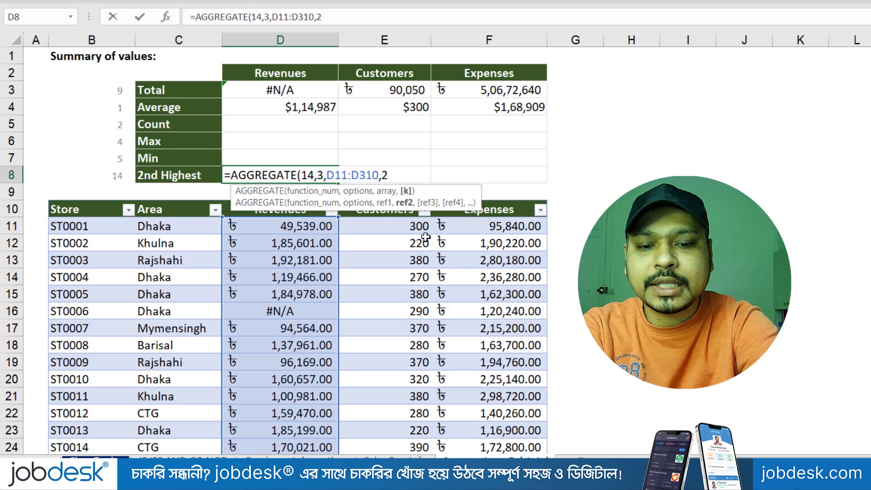
pyautogui.write(')')
pyautogui.press('Return')
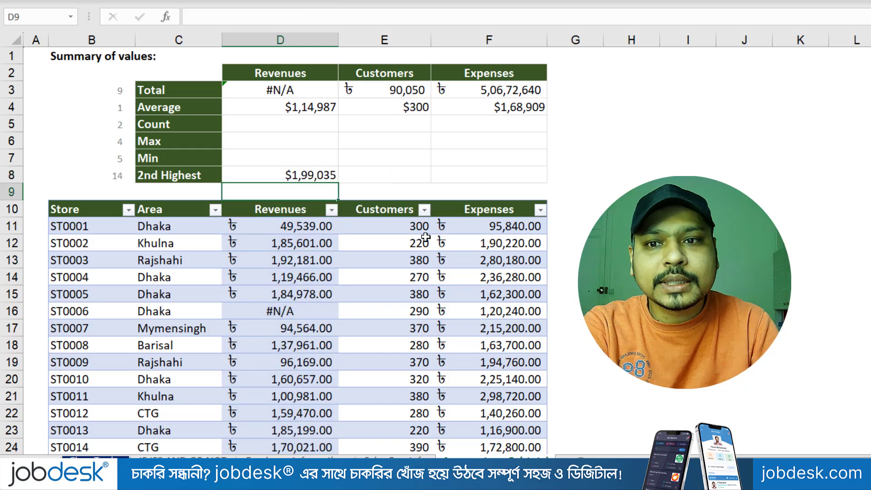
pyautogui.click(334, 175)
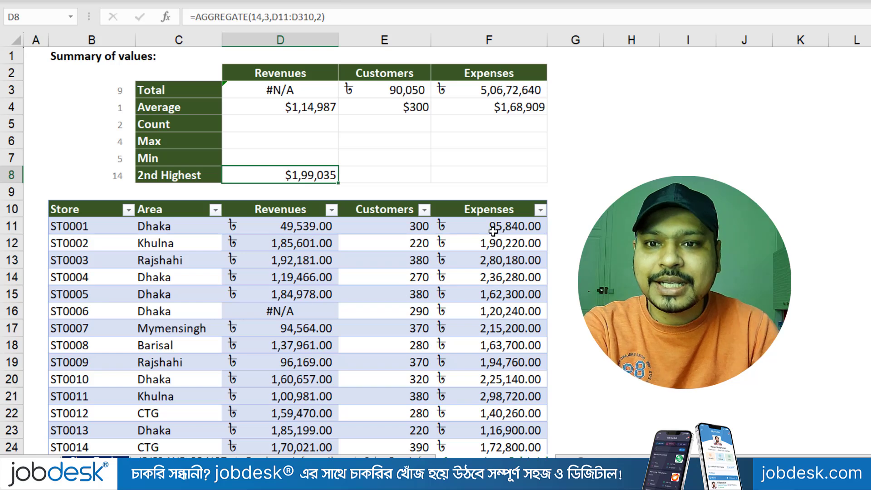
pyautogui.moveTo(336, 177); pyautogui.dragTo(542, 179)
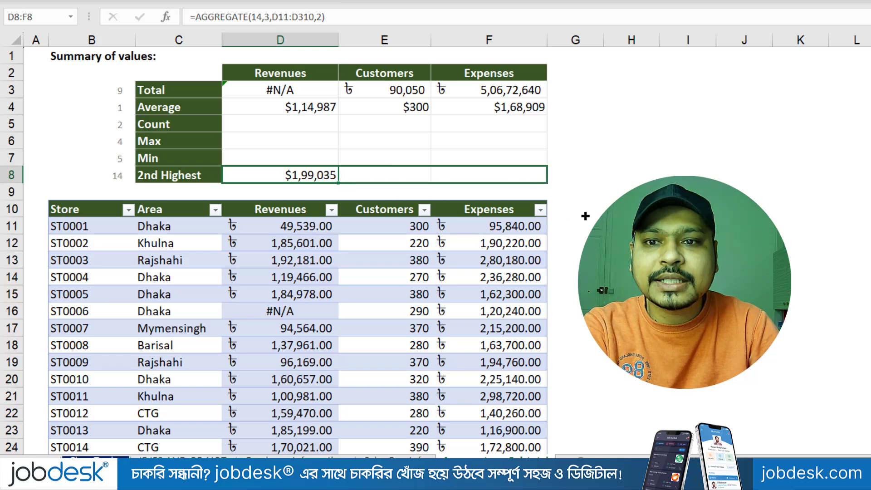
pyautogui.hotkey('ctrl', 'r')
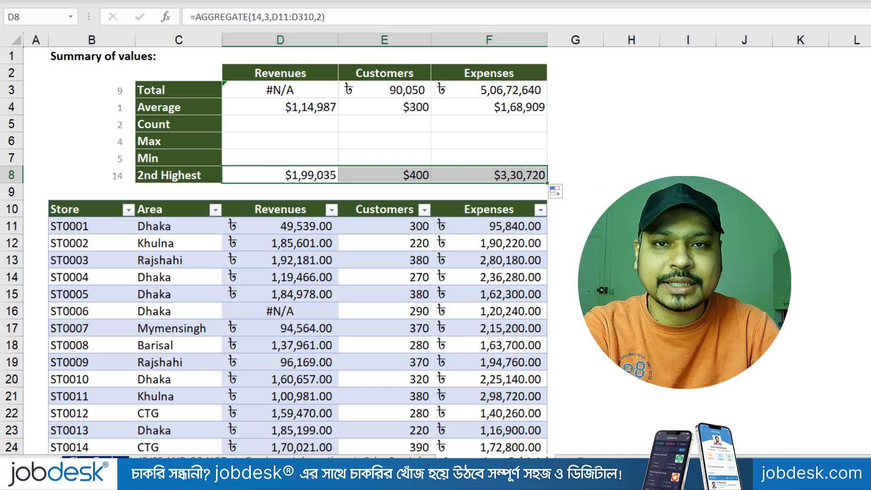
# Change the k argument of the D8 formula to 1 and copy the formula across to Customers and Expenses.
pyautogui.doubleClick(314, 175)
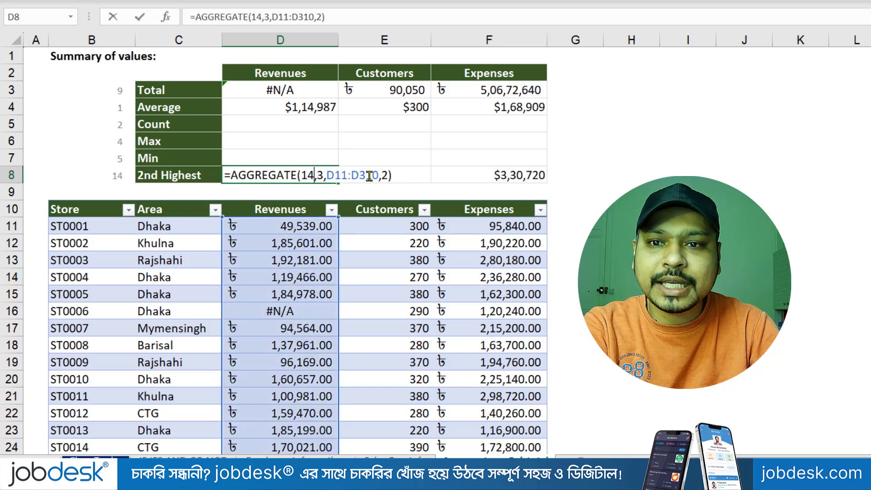
pyautogui.click(387, 175)
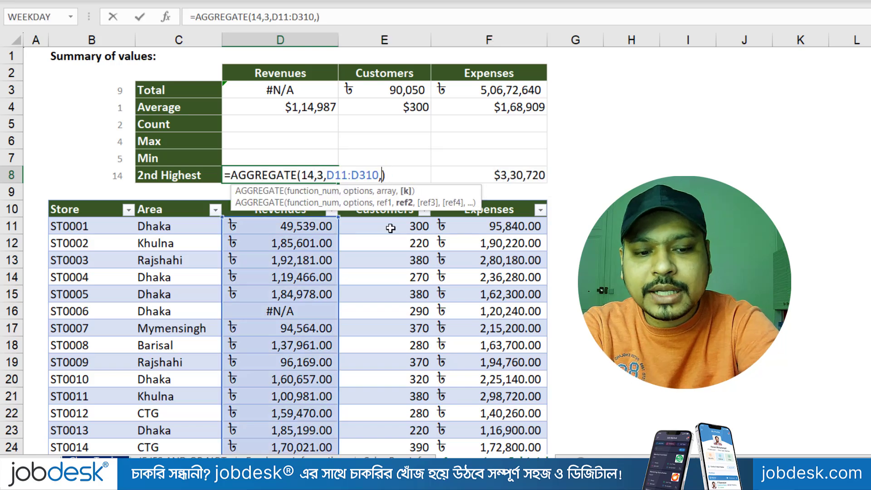
pyautogui.press('Return')
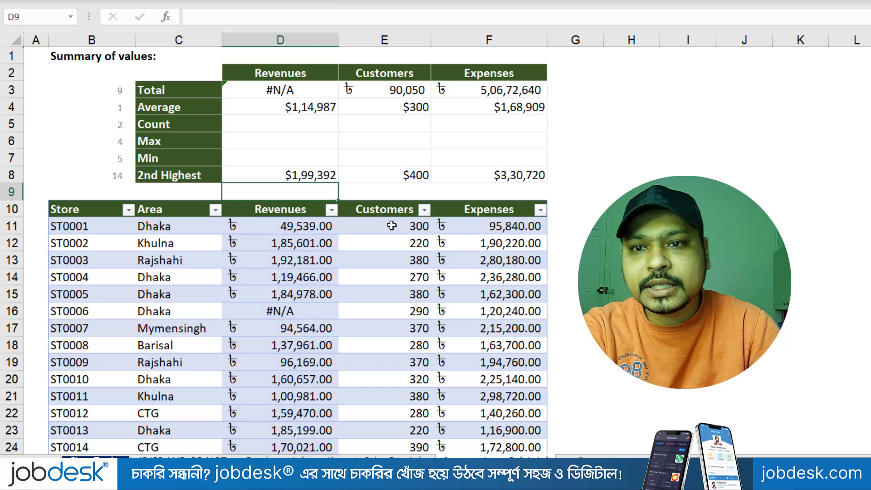
pyautogui.click(332, 177)
pyautogui.moveTo(338, 182); pyautogui.dragTo(563, 179)
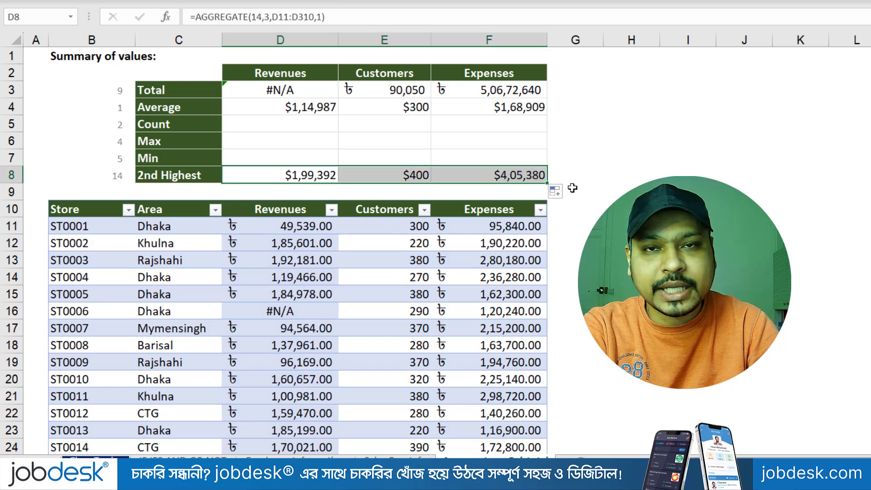
# Sort the store table by Revenues from largest to smallest and select the highest numeric revenue.
pyautogui.click(299, 211)
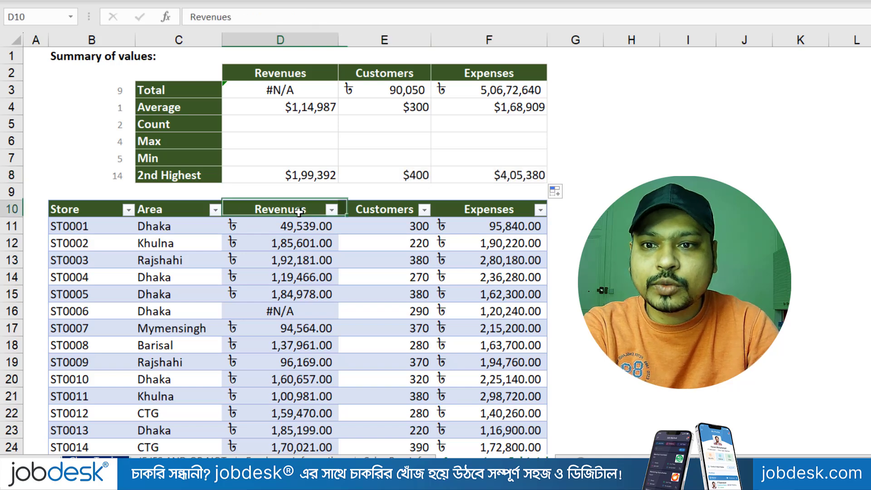
pyautogui.click(331, 210)
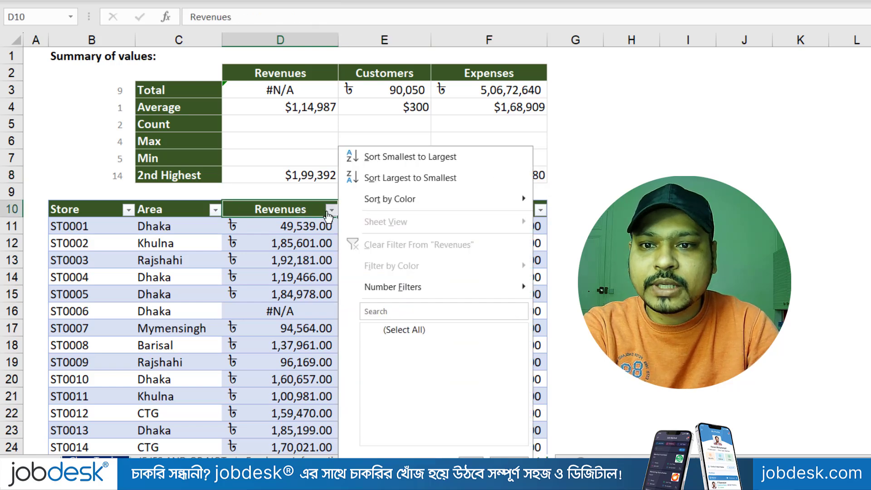
pyautogui.click(423, 178)
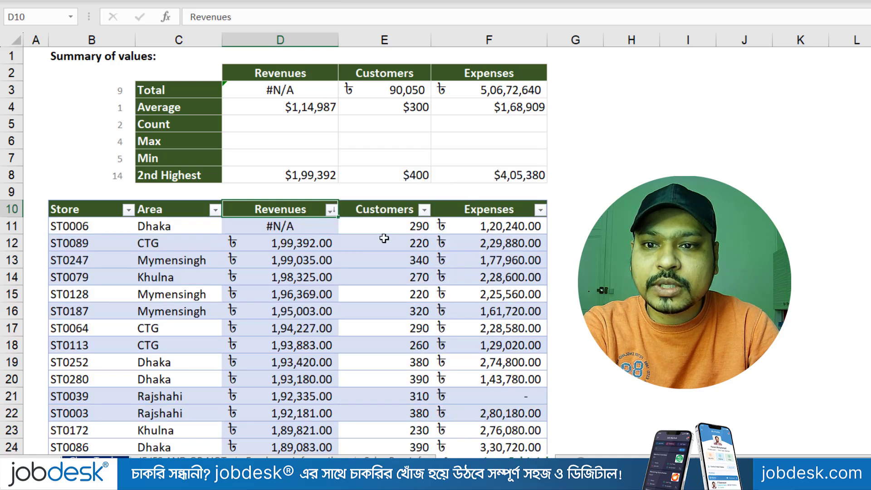
pyautogui.click(314, 241)
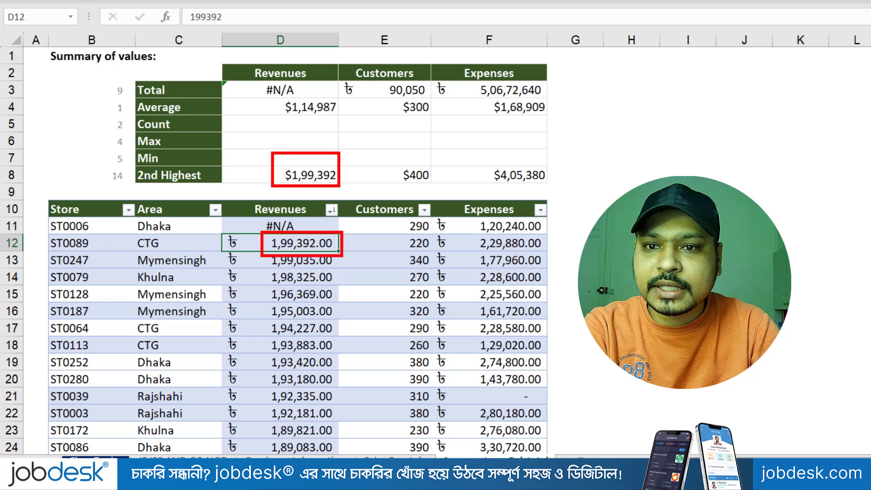
# Sort the store table by Customers from largest to smallest and compare the first value with the summary in E8.
pyautogui.click(425, 211)
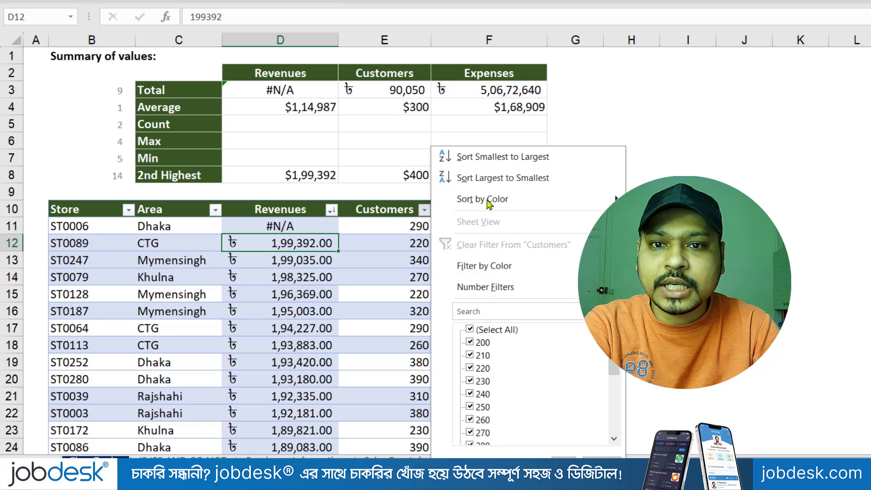
pyautogui.click(486, 182)
pyautogui.click(420, 226)
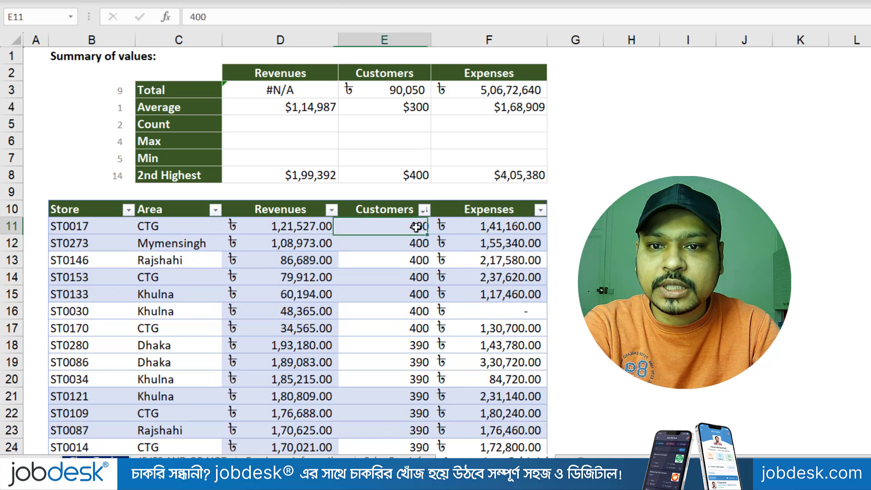
pyautogui.click(415, 177)
# Sort the store table by Expenses from largest to smallest and check the summary formula in F8.
pyautogui.click(494, 231)
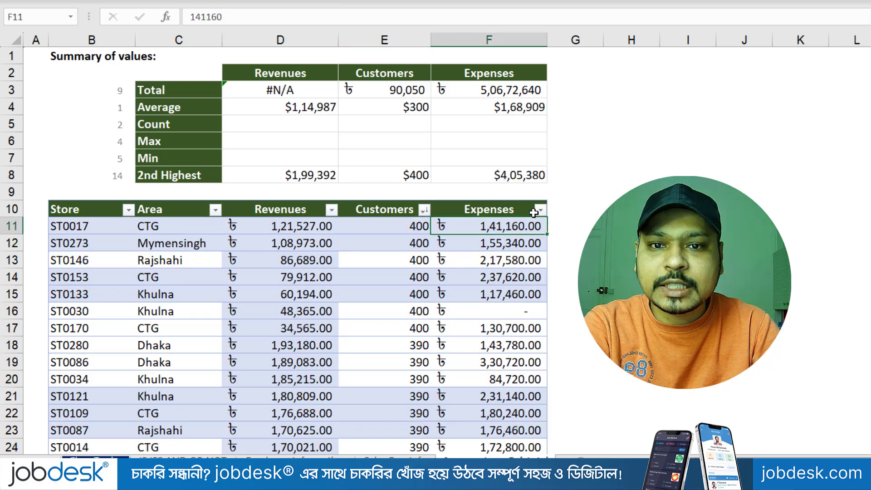
pyautogui.click(540, 210)
pyautogui.click(586, 178)
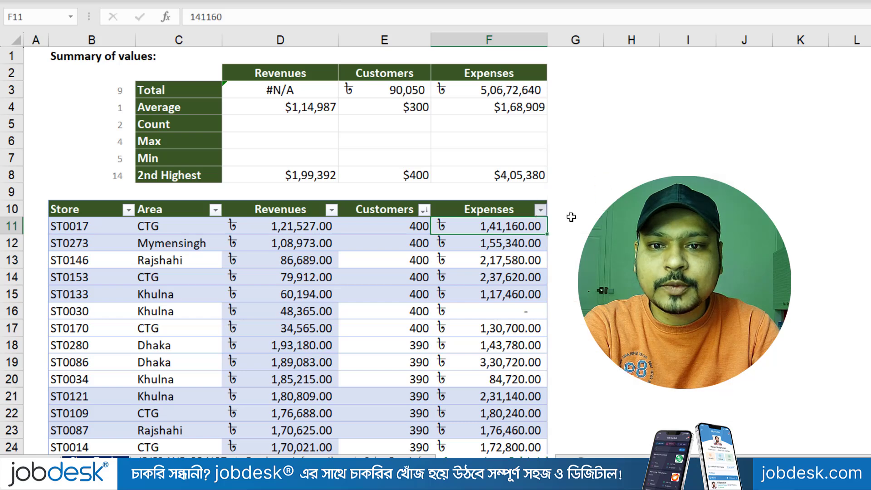
pyautogui.click(539, 175)
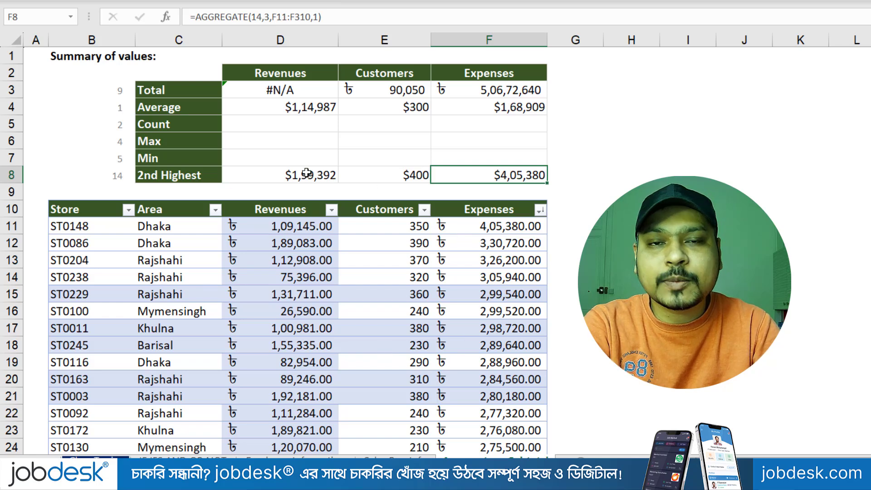
# Replace the 2nd Highest Revenues formula in D8 with a new AGGREGATE formula using function 15 - SMALL.
pyautogui.moveTo(301, 172); pyautogui.dragTo(508, 174)
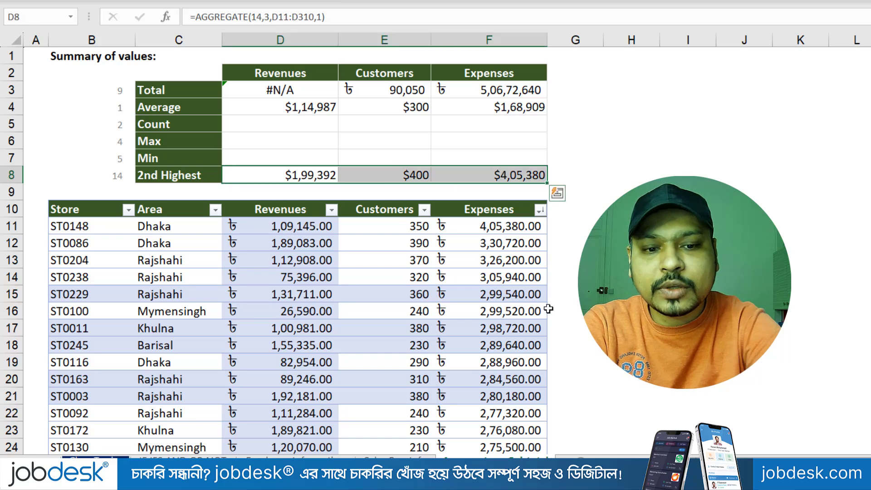
pyautogui.press('F2')
pyautogui.hotkey('shift', 'Home')
pyautogui.write('=')
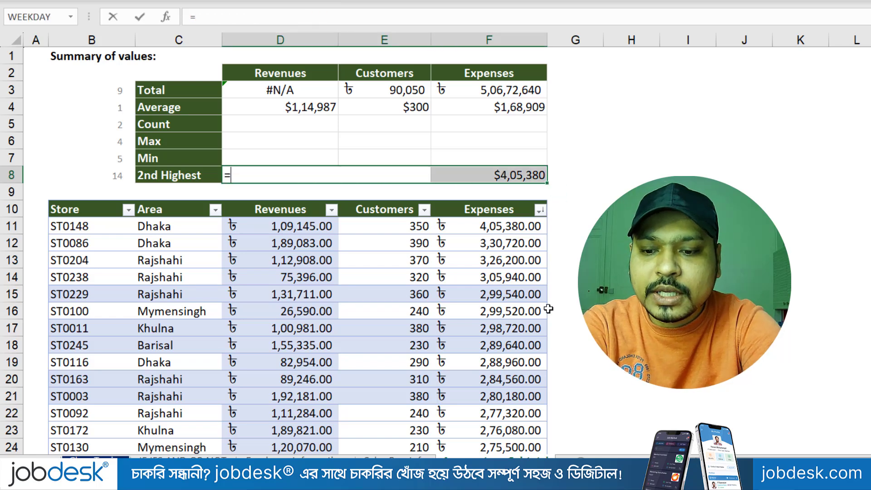
pyautogui.write('ag')
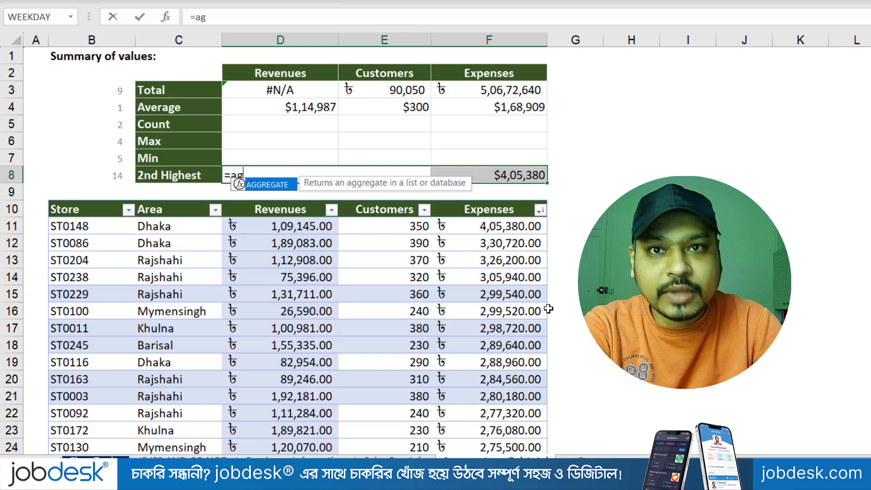
pyautogui.press('Tab')
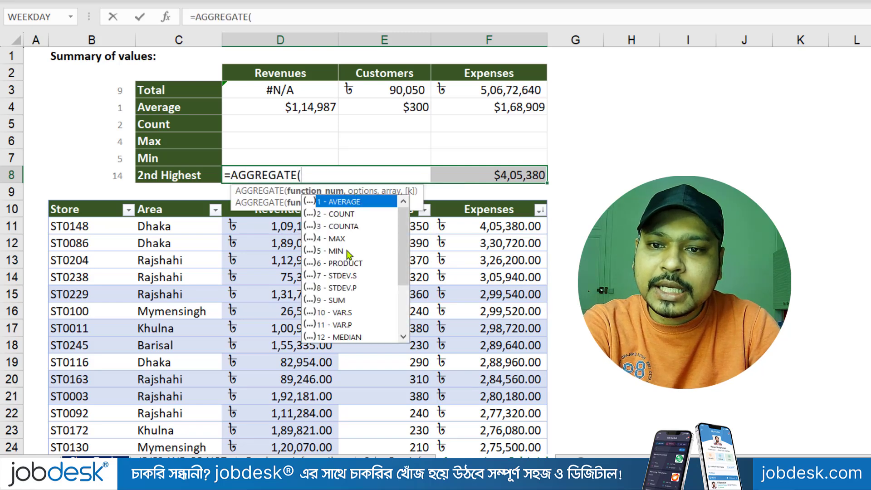
pyautogui.scroll(-2, 349, 254)
pyautogui.scroll(-1, 349, 254)
pyautogui.click(347, 289)
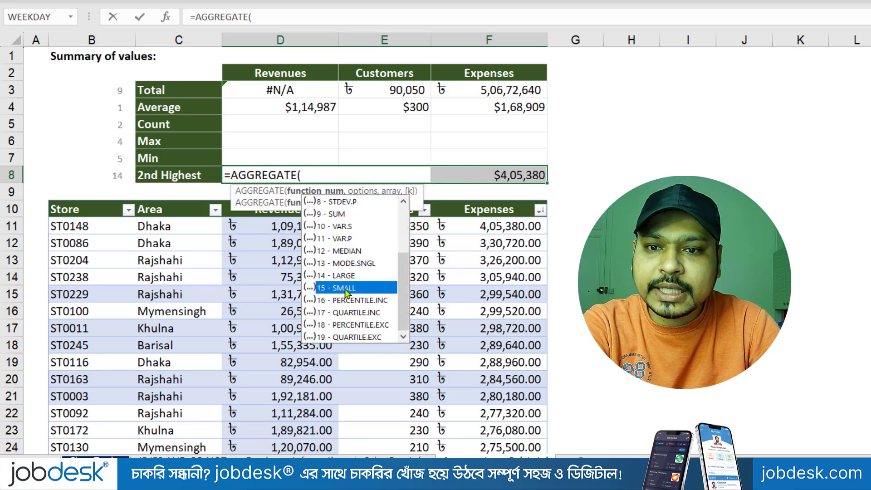
pyautogui.doubleClick(346, 290)
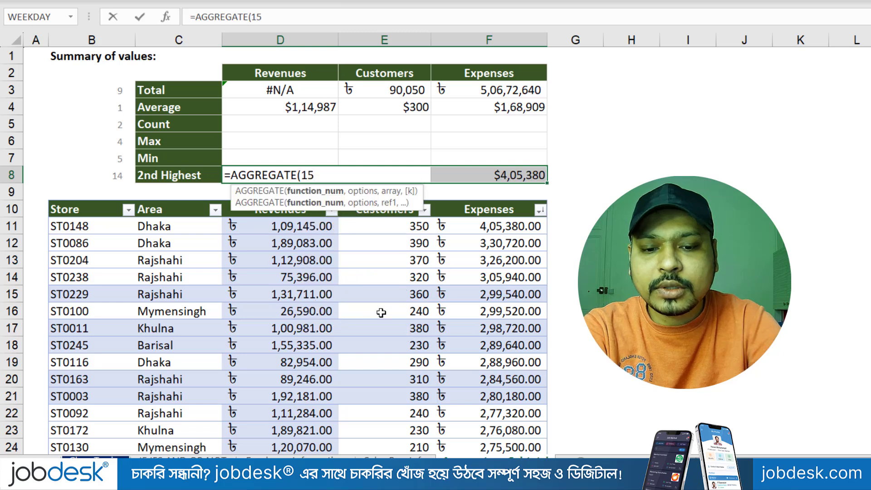
# Set the formula's options argument to 3, ignoring hidden rows, error values, and nested SUBTOTAL and AGGREGATE functions.
pyautogui.write(',')
pyautogui.click(393, 239)
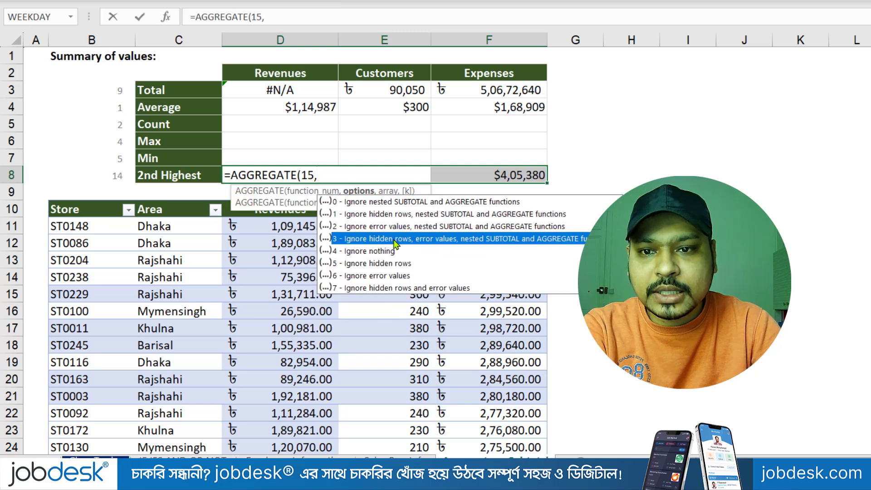
pyautogui.doubleClick(394, 240)
pyautogui.write(',')
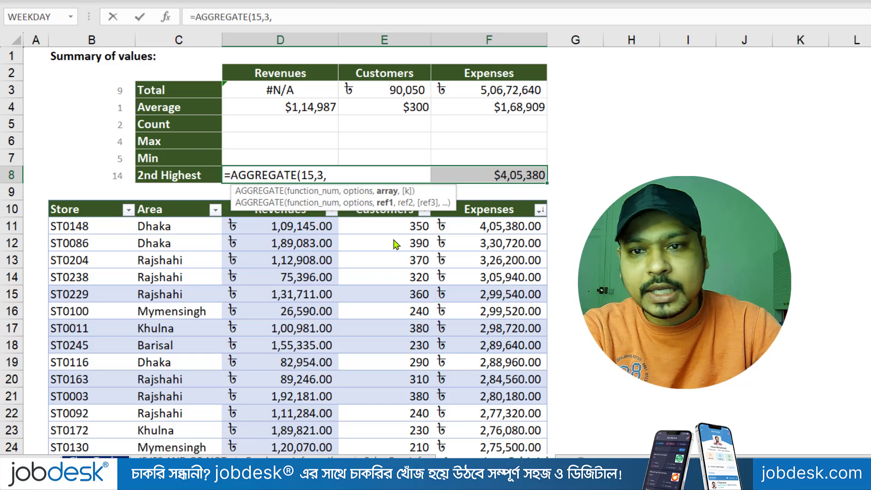
# Complete the D8 formula with the Revenues range D11:D310 as the array and 10 as the k argument.
pyautogui.click(309, 229)
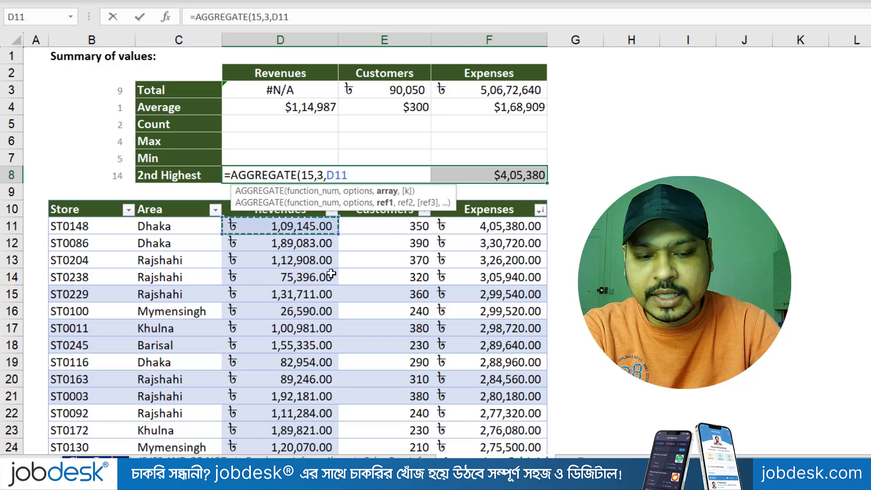
pyautogui.hotkey('ctrl', 'shift', 'Down')
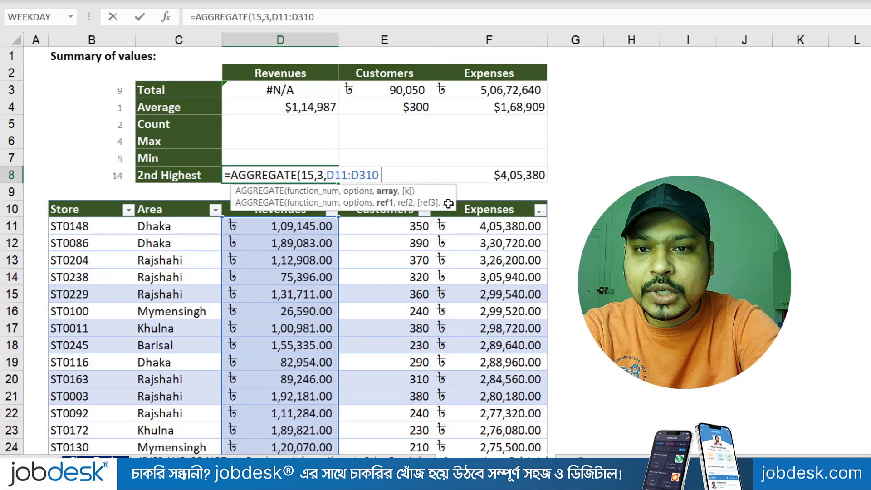
pyautogui.write(',')
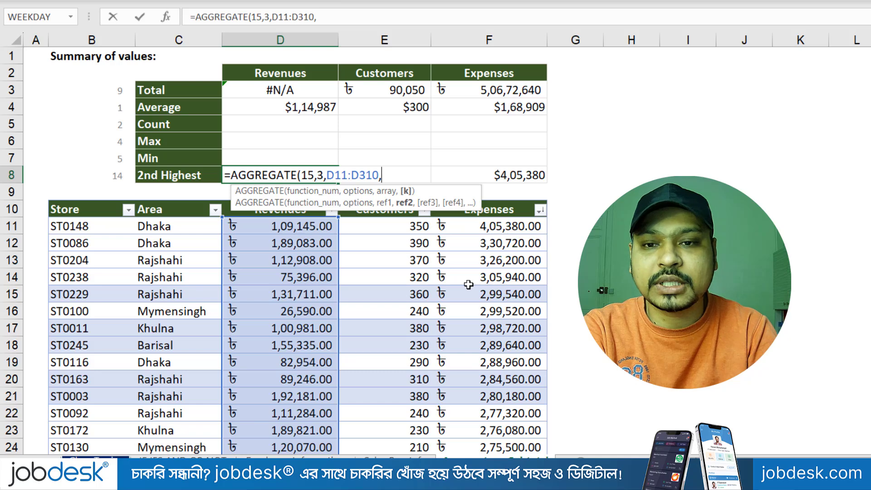
pyautogui.write('1')
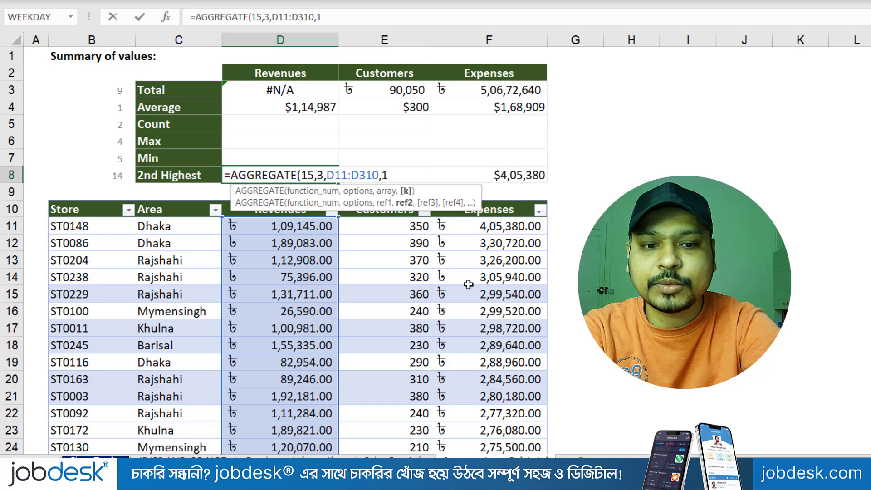
pyautogui.press('BackSpace')
pyautogui.write('10')
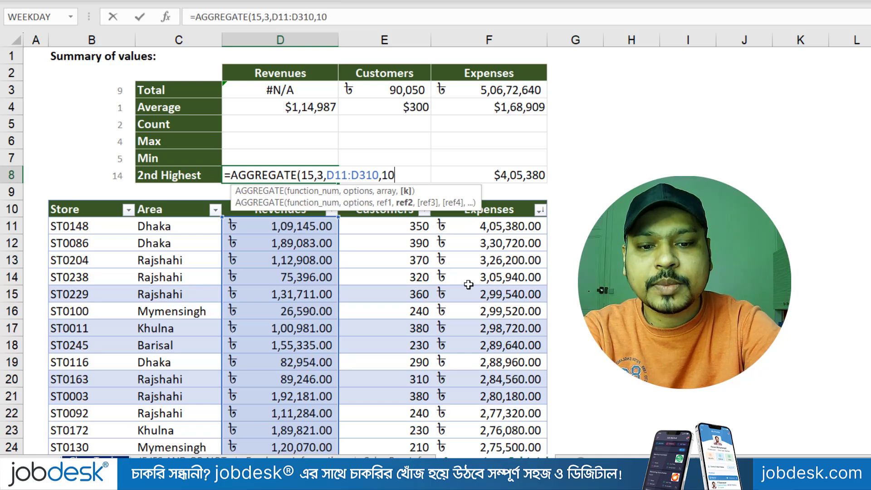
pyautogui.write(')')
pyautogui.press('Return')
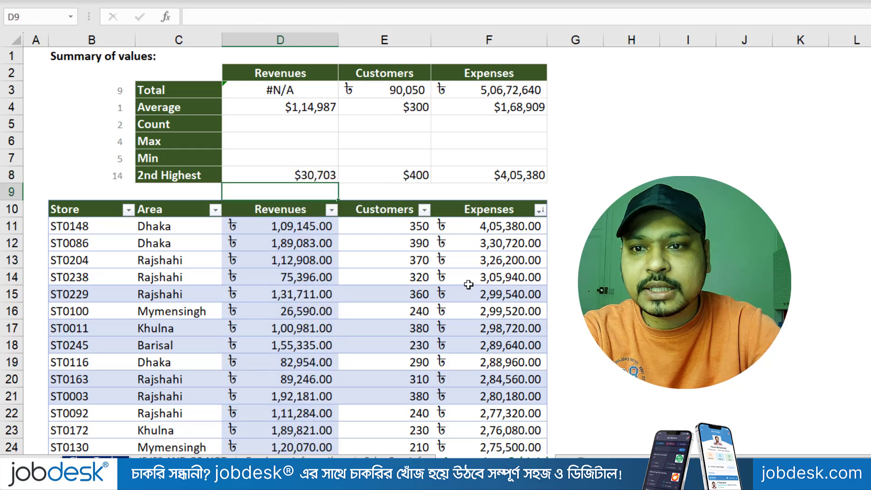
# Check the formula in D8 and sort the store table by Revenues from smallest to largest.
pyautogui.click(330, 176)
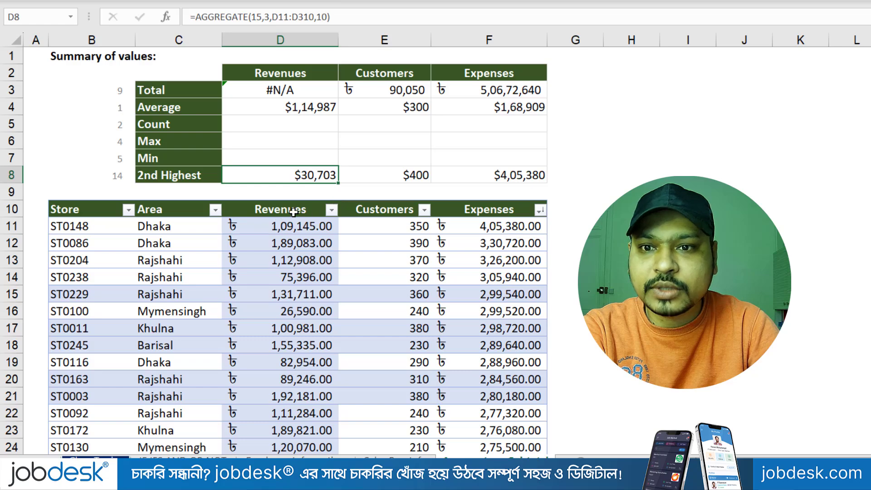
pyautogui.click(332, 209)
pyautogui.click(411, 163)
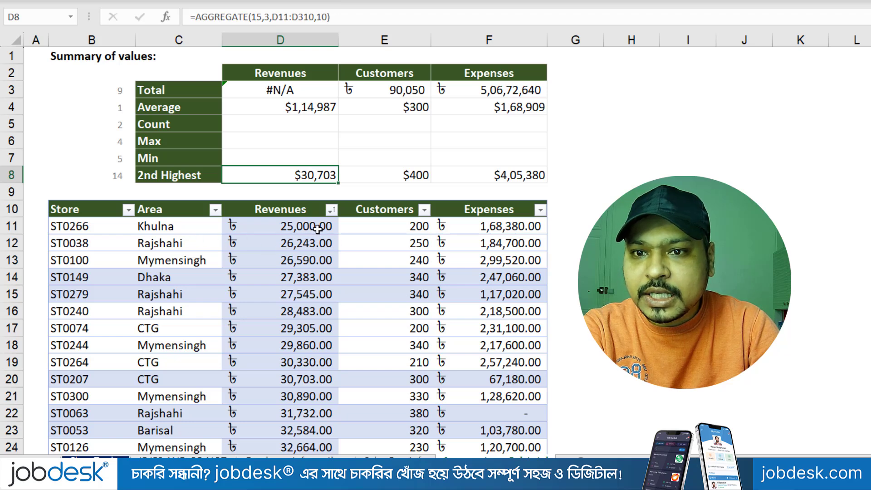
# Count down the sorted Revenues values one by one from D11 to the tenth smallest in D20.
pyautogui.click(317, 228)
pyautogui.click(316, 244)
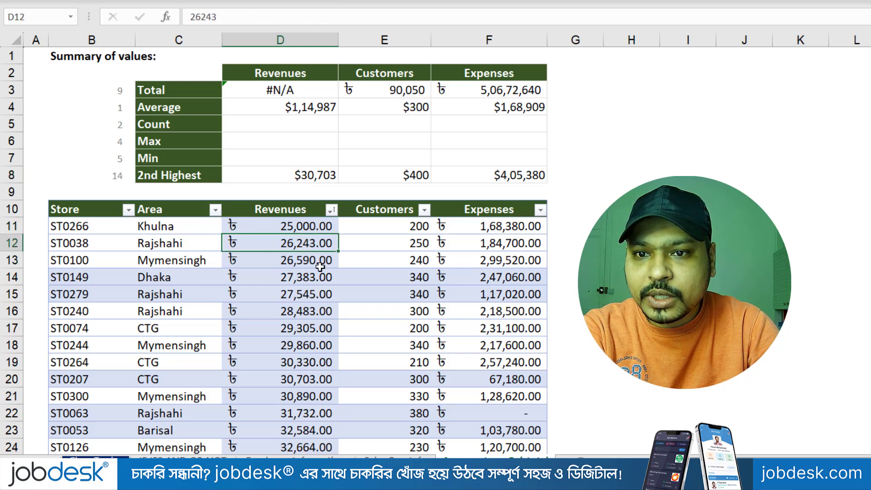
pyautogui.click(317, 260)
pyautogui.click(317, 277)
pyautogui.click(318, 294)
pyautogui.click(317, 312)
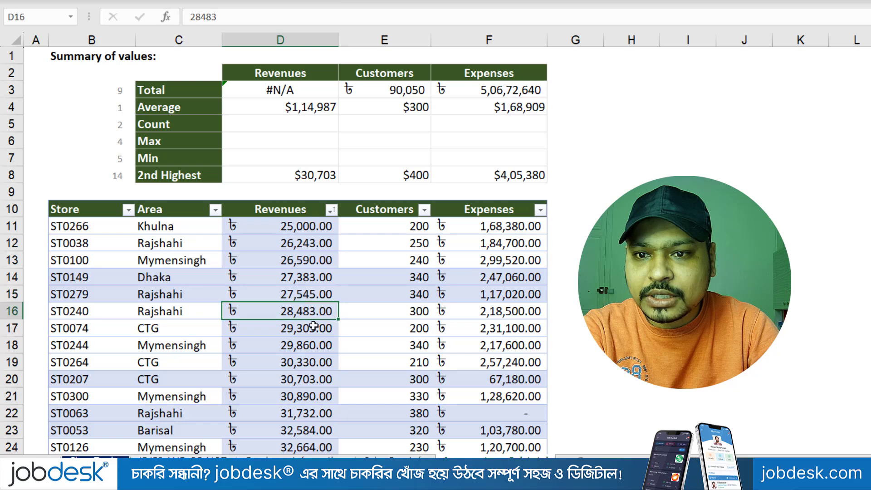
pyautogui.click(316, 328)
pyautogui.click(316, 345)
pyautogui.click(316, 362)
pyautogui.click(316, 381)
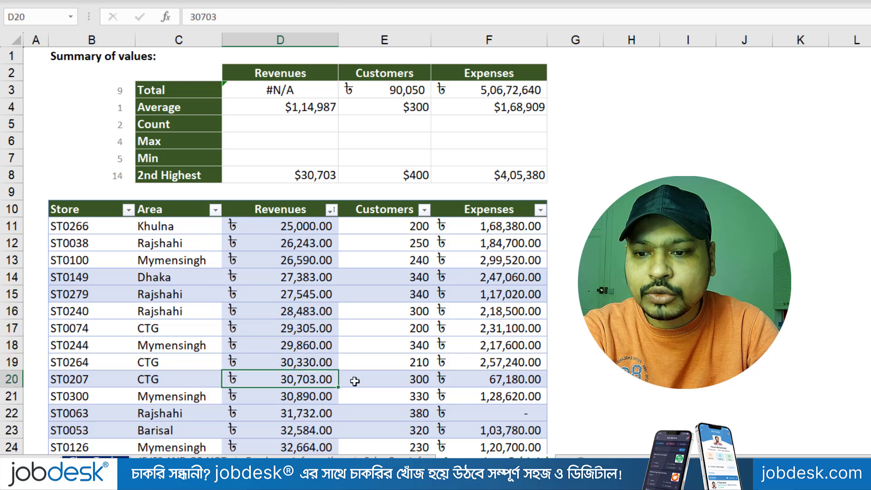
pyautogui.hotkey('ctrl', '2')
pyautogui.moveTo(272, 372); pyautogui.dragTo(344, 390)
pyautogui.moveTo(280, 158)
pyautogui.mouseDown()
pyautogui.moveTo(349, 189)
pyautogui.moveTo(409, 313)
pyautogui.mouseUp()
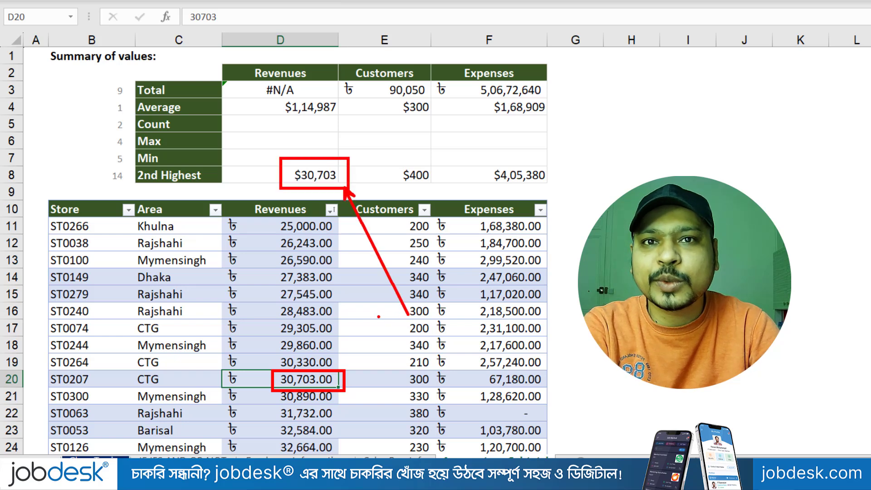
pyautogui.press('Escape')
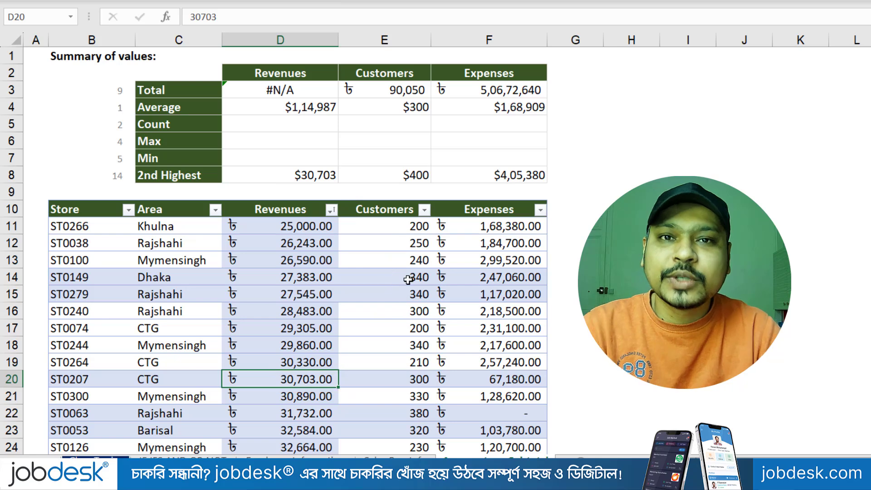